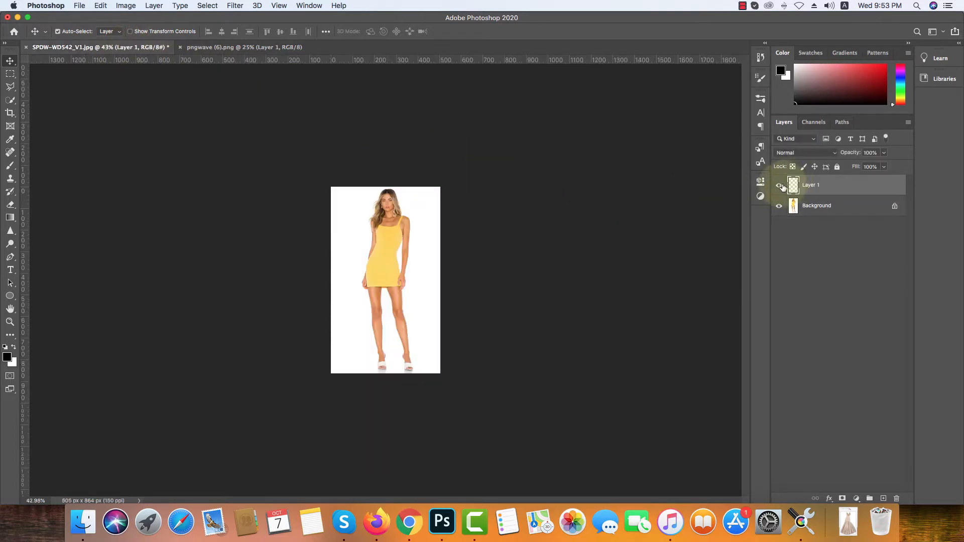
Copy the gown from pngwave (6).png and paste it into SPDW-WDS42_V1.jpg as a new layer.
{"action": "left_click", "coordinate": [779, 186]}
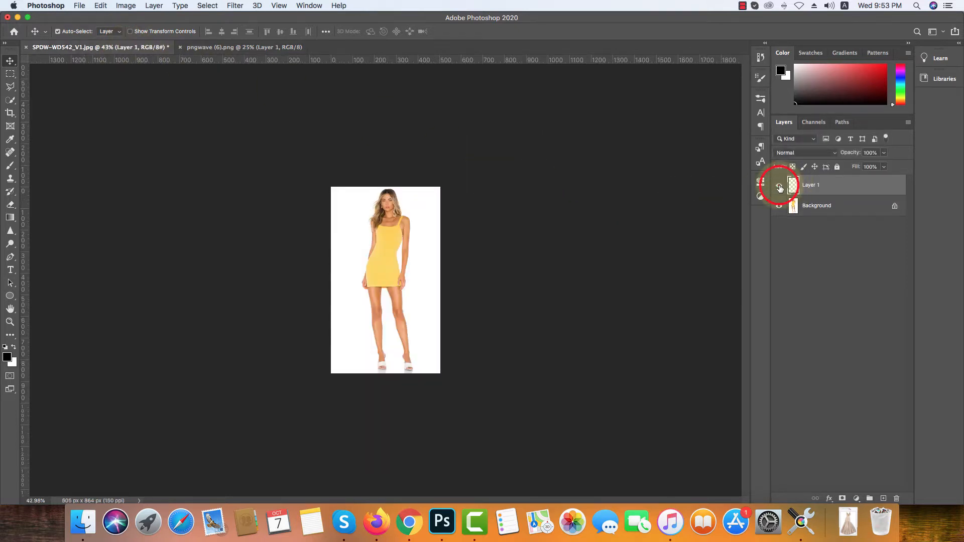
{"action": "left_click", "coordinate": [201, 47]}
{"action": "key", "text": "super+c"}
{"action": "left_click_drag", "start_coordinate": [360, 237], "coordinate": [174, 92]}
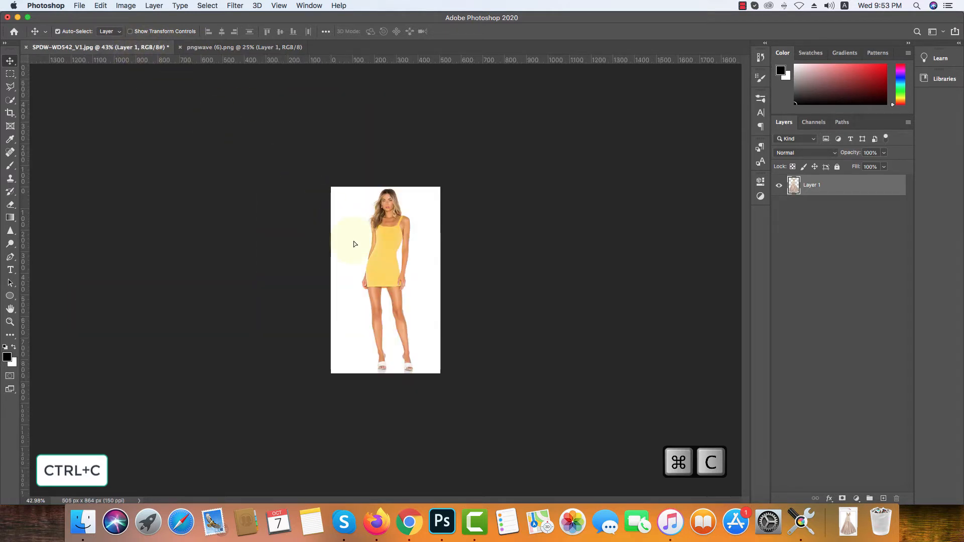
{"action": "key", "text": "super+v"}
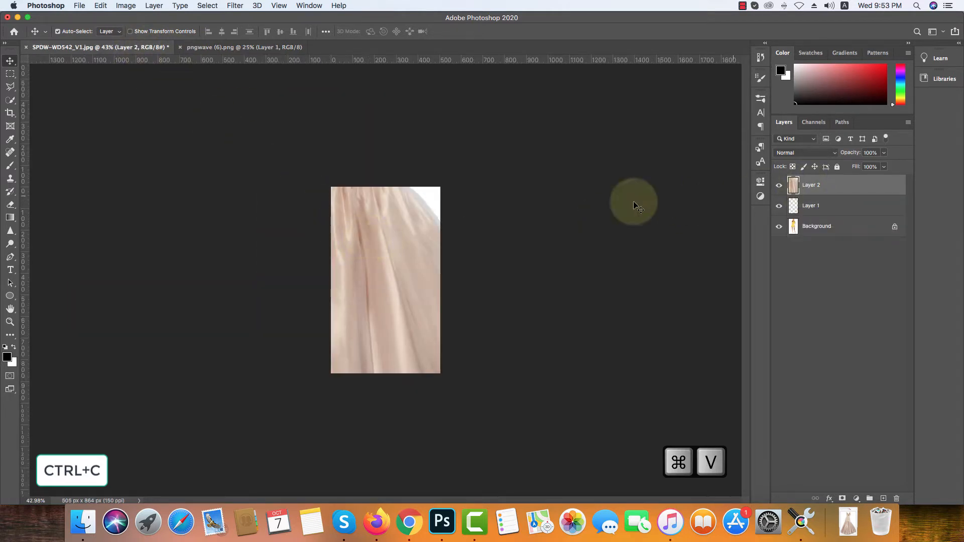
Shift the pasted gown slightly and convert its layer to a smart object.
{"action": "left_click_drag", "start_coordinate": [415, 253], "coordinate": [429, 270]}
{"action": "right_click", "coordinate": [825, 190]}
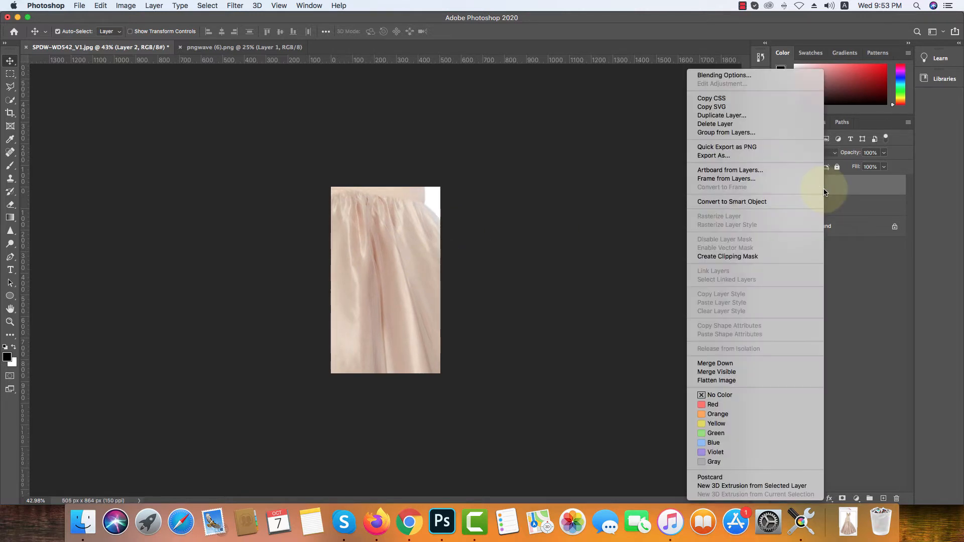
{"action": "left_click", "coordinate": [730, 203]}
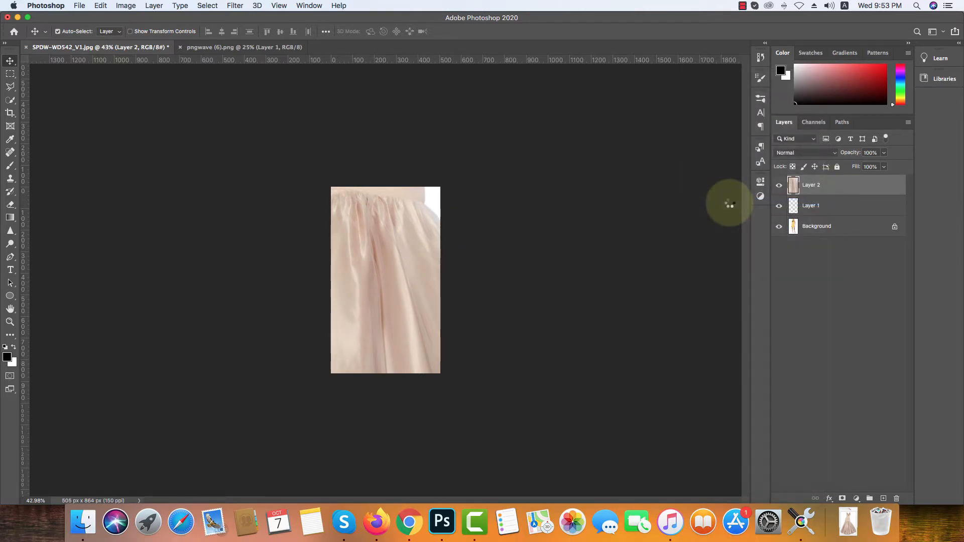
Center the gown layer on the canvas and scale it proportionally from its center to about 29%.
{"action": "key", "text": "super+t"}
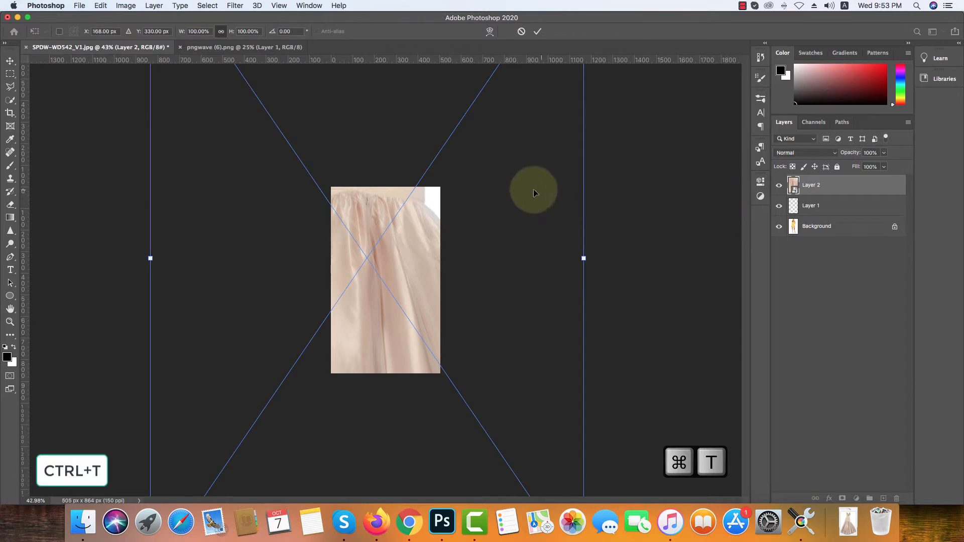
{"action": "scroll", "coordinate": [530, 191], "scroll_direction": "down", "scroll_amount": 3}
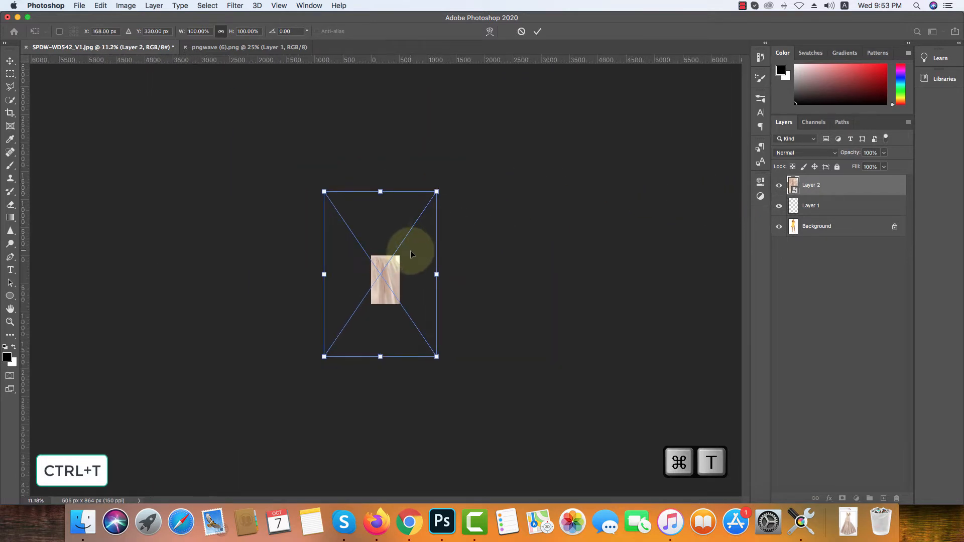
{"action": "left_click_drag", "start_coordinate": [411, 253], "coordinate": [415, 256]}
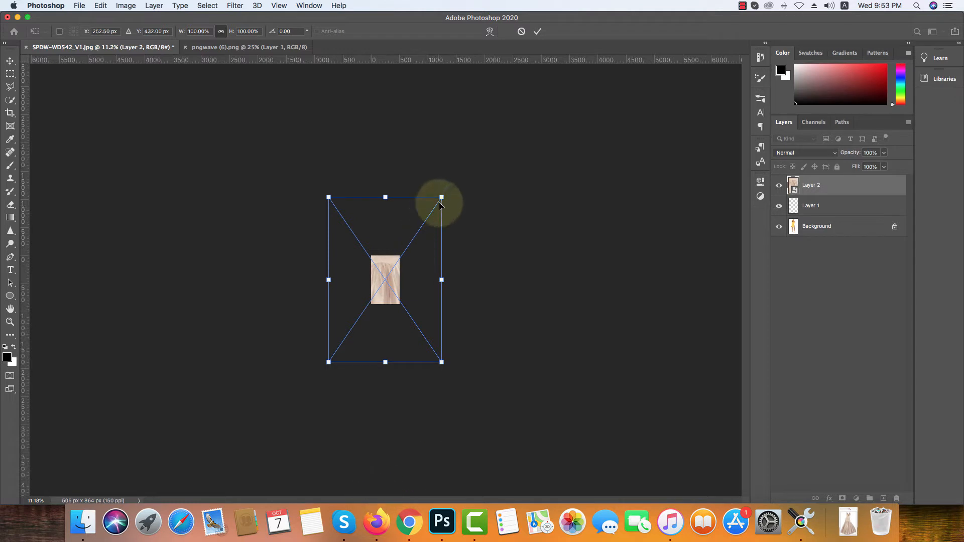
{"action": "key", "text": "alt"}
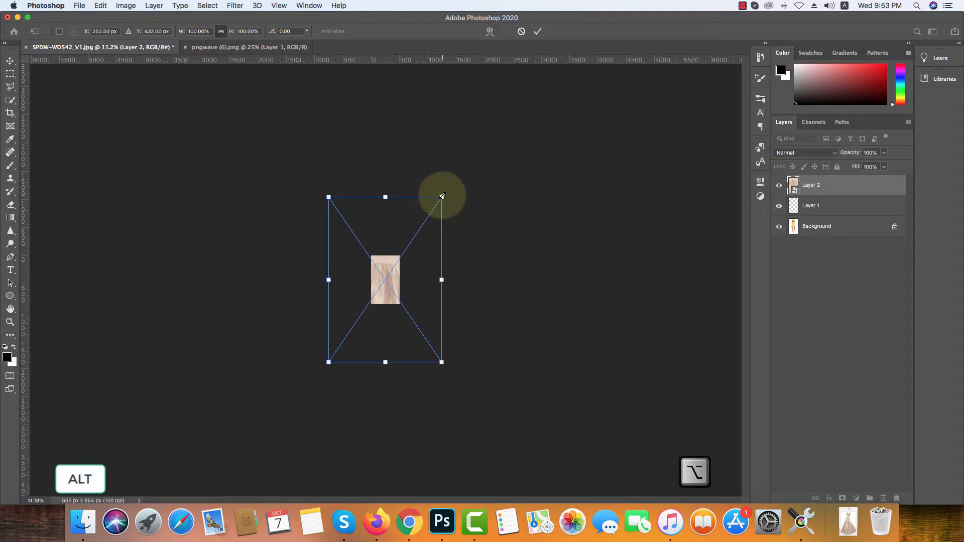
{"action": "left_click_drag", "start_coordinate": [442, 196], "coordinate": [427, 218]}
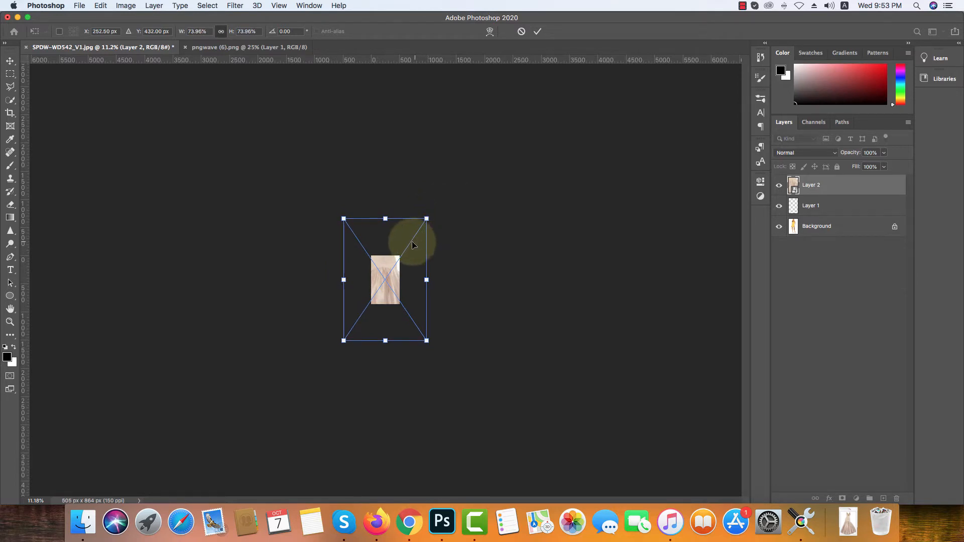
{"action": "scroll", "coordinate": [384, 259], "scroll_direction": "up", "scroll_amount": 3}
{"action": "scroll", "coordinate": [384, 259], "scroll_direction": "up", "scroll_amount": 5}
{"action": "scroll", "coordinate": [384, 260], "scroll_direction": "down", "scroll_amount": 2}
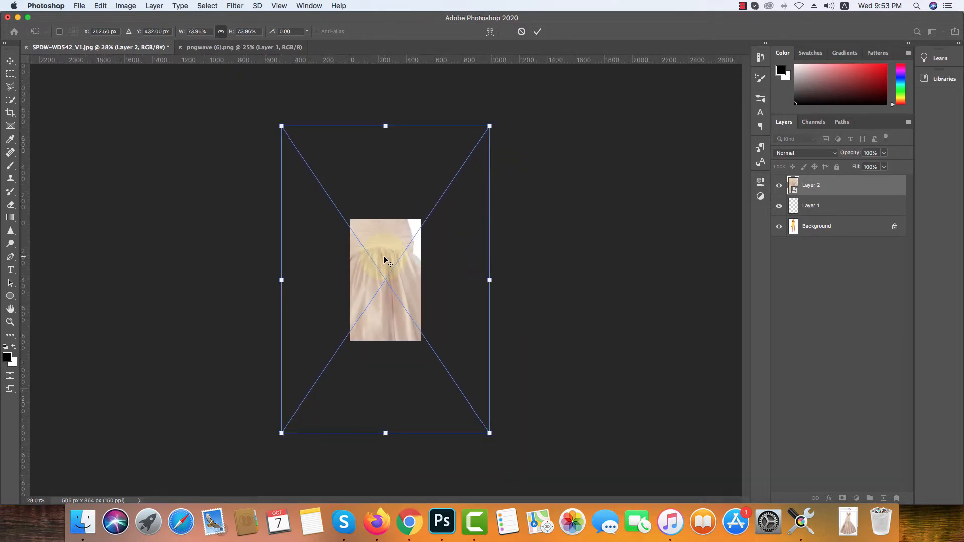
{"action": "left_click_drag", "start_coordinate": [490, 127], "coordinate": [427, 213]}
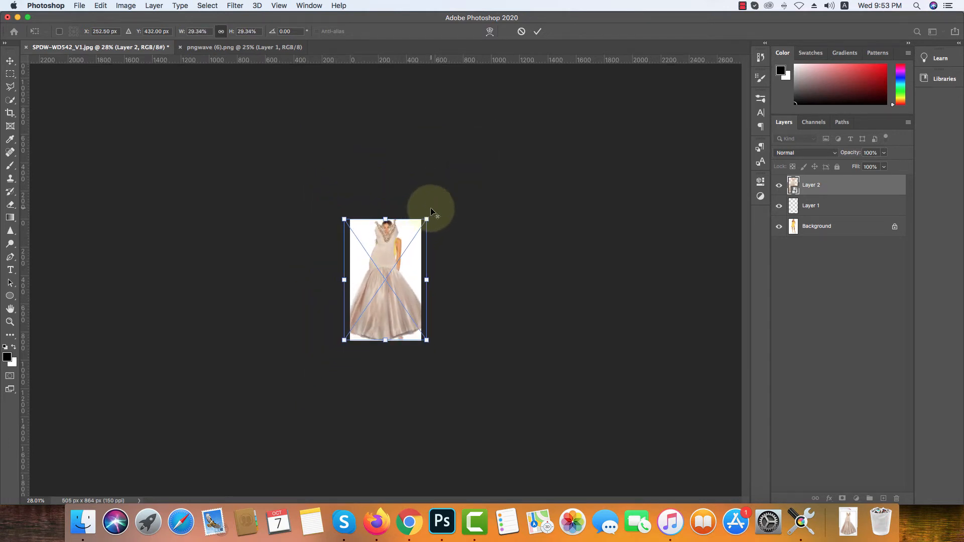
Scale the gown to about 26%, place it over the model's body below her face, and apply the transform.
{"action": "scroll", "coordinate": [392, 232], "scroll_direction": "up", "scroll_amount": 1}
{"action": "scroll", "coordinate": [392, 232], "scroll_direction": "up", "scroll_amount": 3}
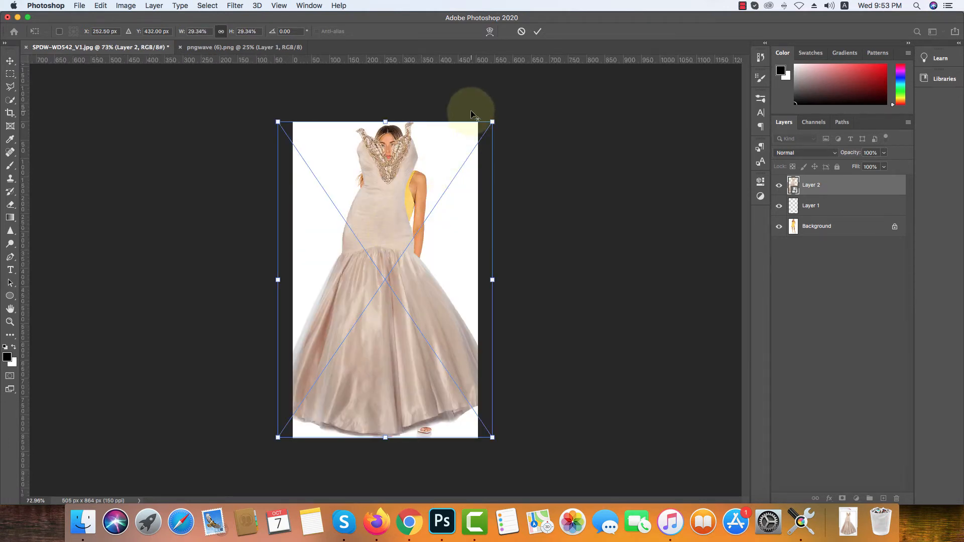
{"action": "left_click_drag", "start_coordinate": [490, 122], "coordinate": [479, 140]}
{"action": "left_click_drag", "start_coordinate": [395, 183], "coordinate": [391, 209]}
{"action": "scroll", "coordinate": [391, 209], "scroll_direction": "up", "scroll_amount": 1}
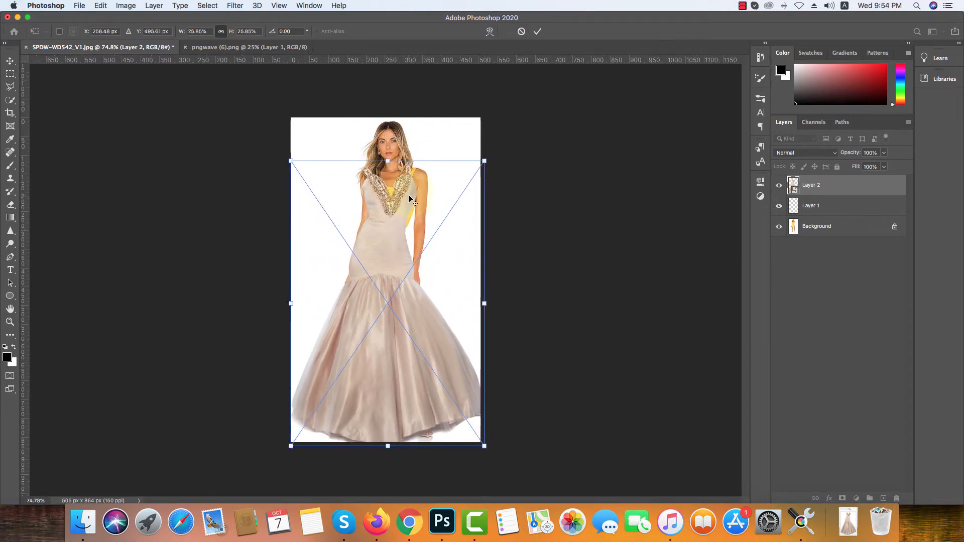
{"action": "scroll", "coordinate": [392, 209], "scroll_direction": "up", "scroll_amount": 8}
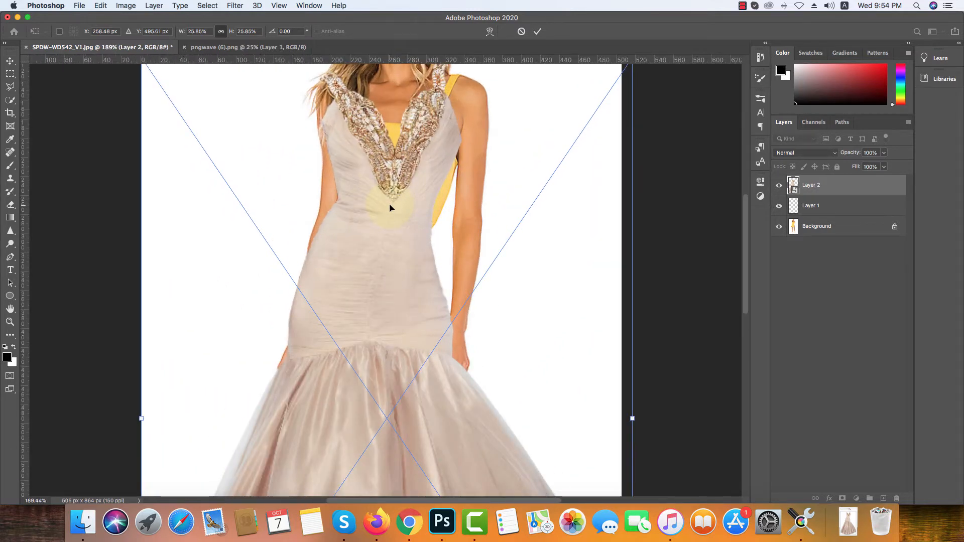
{"action": "key", "text": "Return"}
Move the gown straight down so its straps and beaded neckline sit lower on the model's chest.
{"action": "left_click_drag", "start_coordinate": [394, 175], "coordinate": [394, 290]}
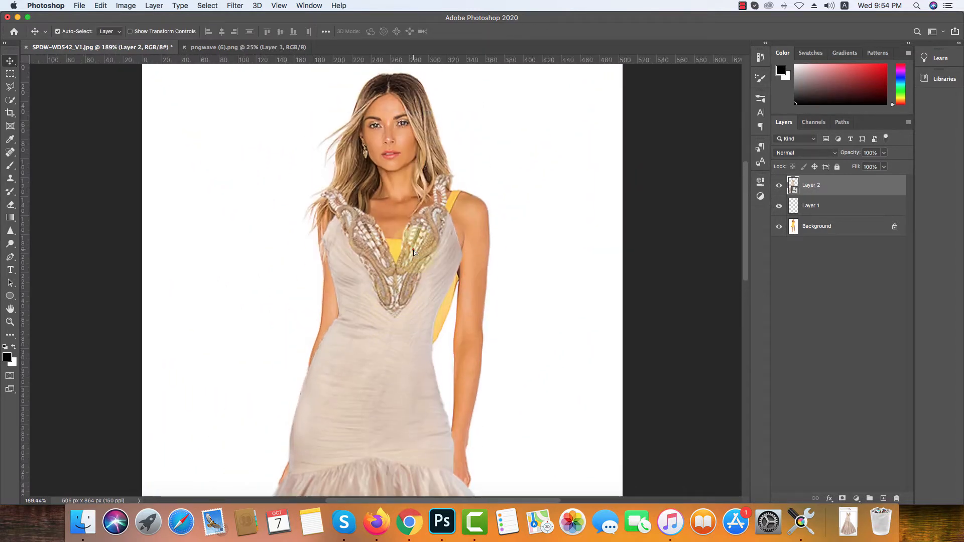
{"action": "left_click_drag", "start_coordinate": [413, 250], "coordinate": [411, 273]}
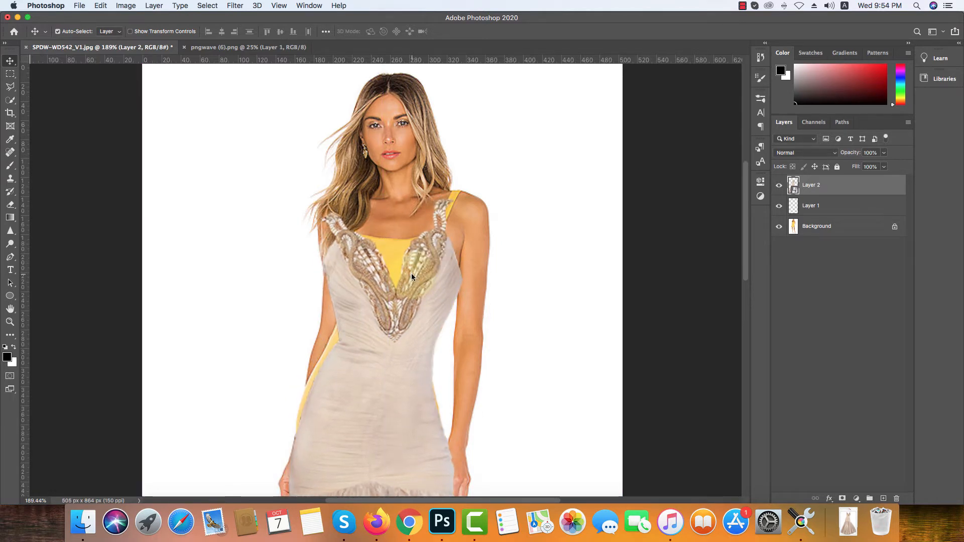
{"action": "left_click_drag", "start_coordinate": [346, 400], "coordinate": [373, 167]}
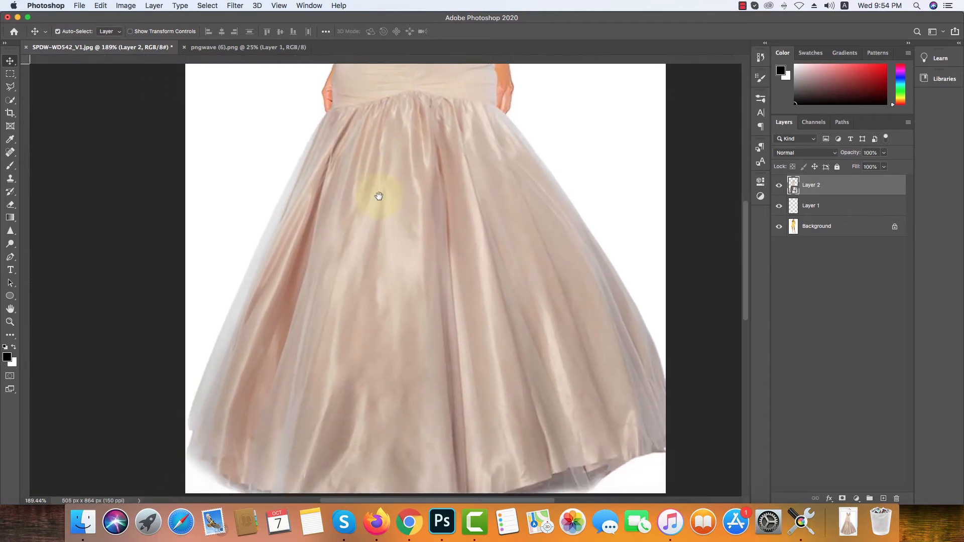
{"action": "scroll", "coordinate": [380, 195], "scroll_direction": "down", "scroll_amount": 5}
{"action": "scroll", "coordinate": [379, 195], "scroll_direction": "down", "scroll_amount": 4}
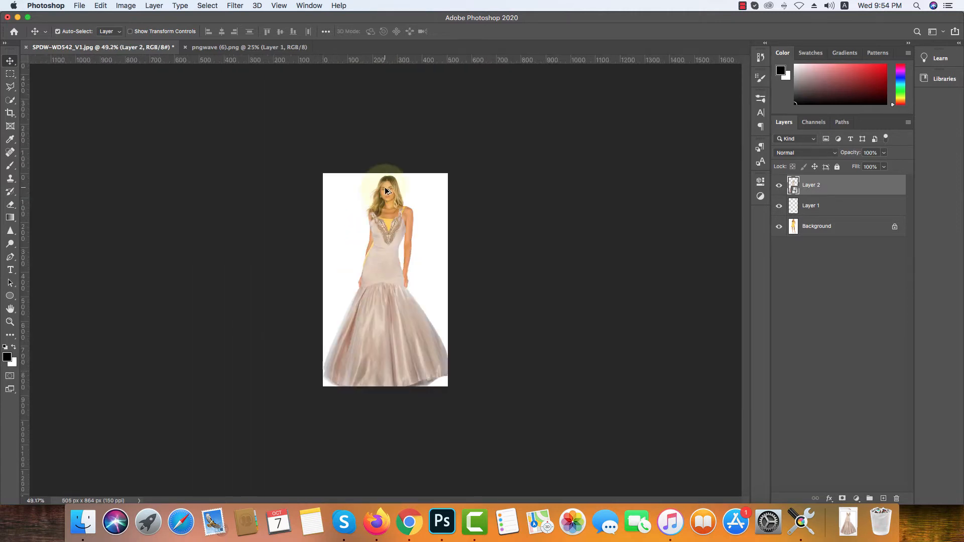
{"action": "scroll", "coordinate": [372, 251], "scroll_direction": "up", "scroll_amount": 3}
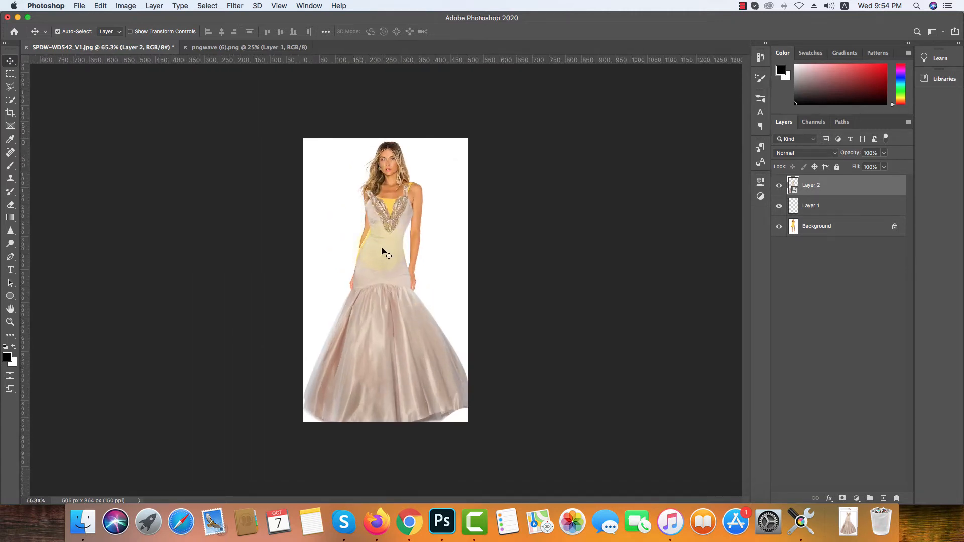
Scale the gown to about 25% and reposition it so its bodice lines up with the model's torso.
{"action": "key", "text": "super+t"}
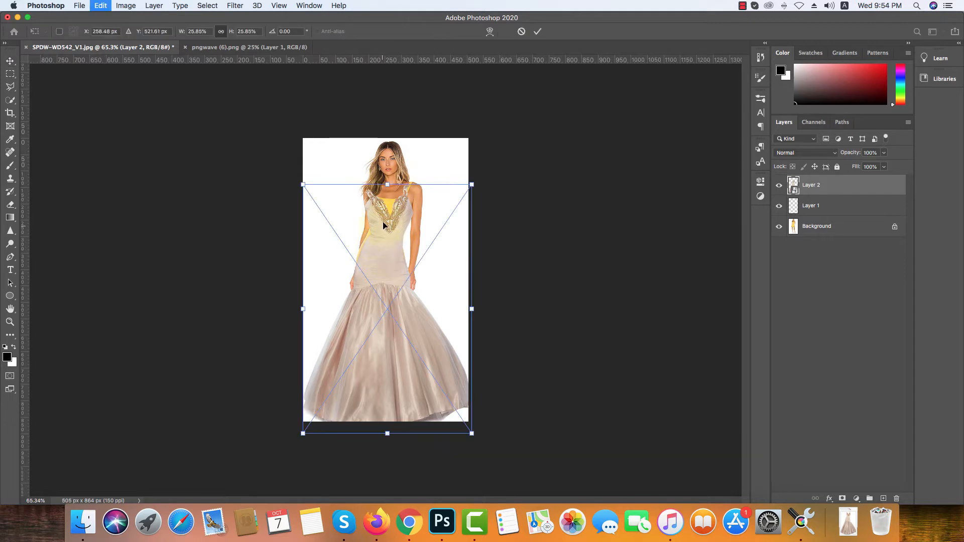
{"action": "left_click_drag", "start_coordinate": [471, 183], "coordinate": [467, 187]}
{"action": "key", "text": "Return"}
{"action": "left_click_drag", "start_coordinate": [398, 213], "coordinate": [396, 218]}
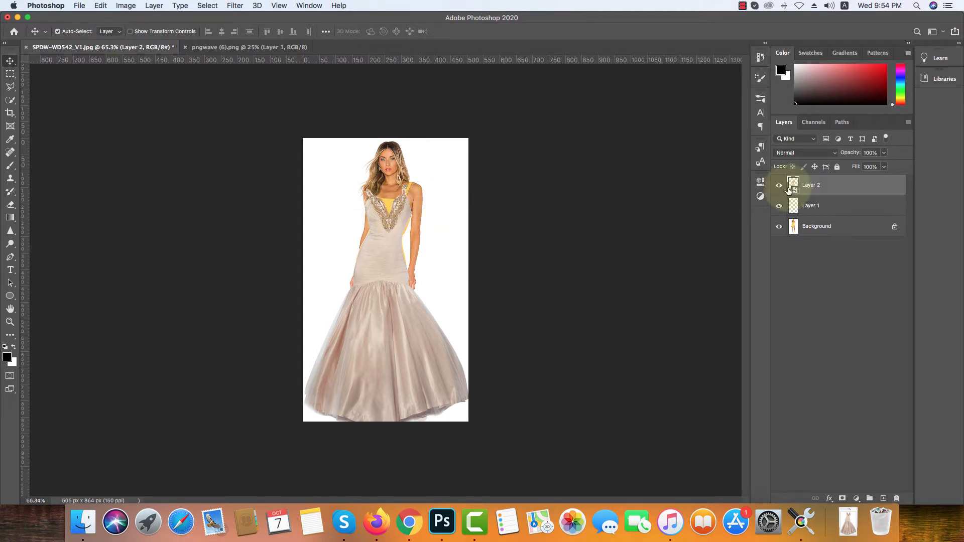
Start a warp on the gown in Layer 2 and pull its right-hand strap outward over the yellow dress strap.
{"action": "left_click", "coordinate": [843, 188]}
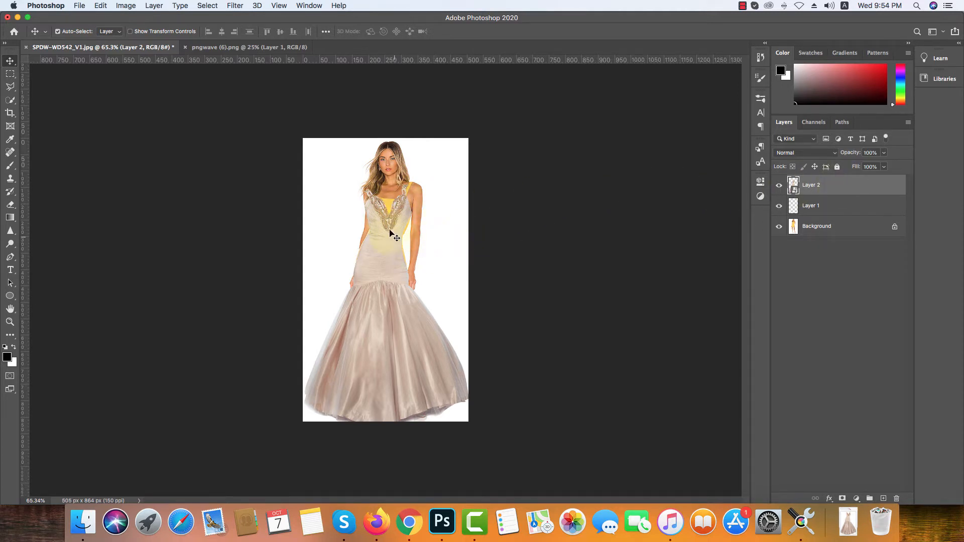
{"action": "key", "text": "super+t"}
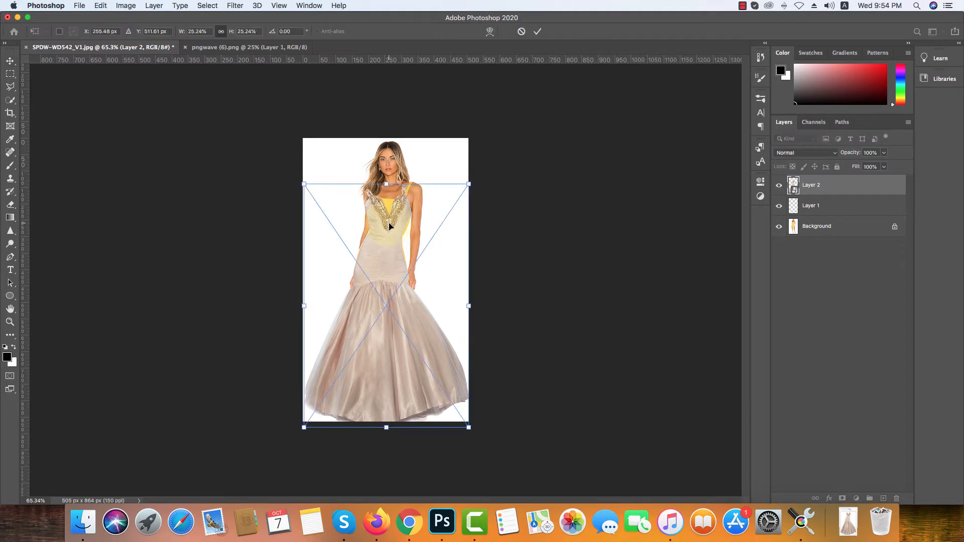
{"action": "right_click", "coordinate": [389, 223]}
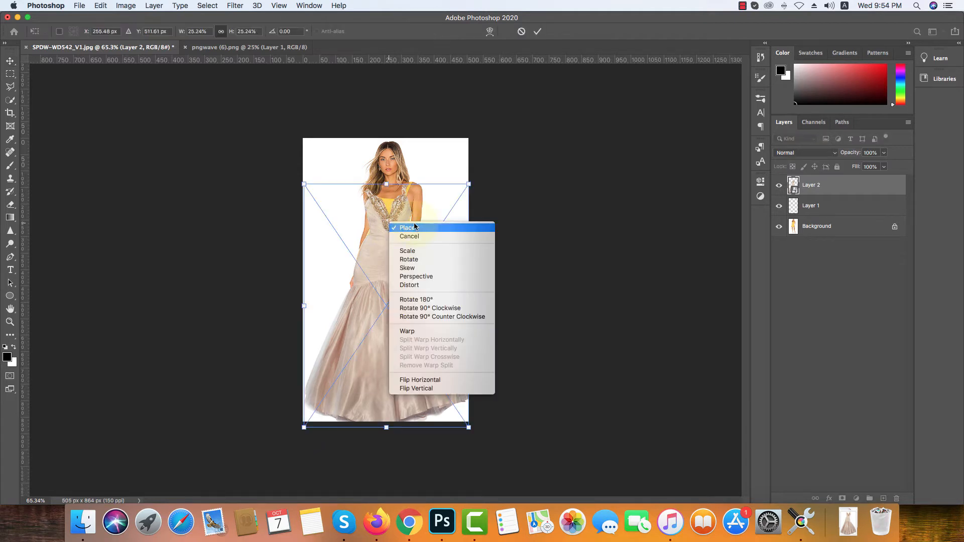
{"action": "left_click", "coordinate": [407, 332]}
{"action": "scroll", "coordinate": [381, 174], "scroll_direction": "up", "scroll_amount": 5}
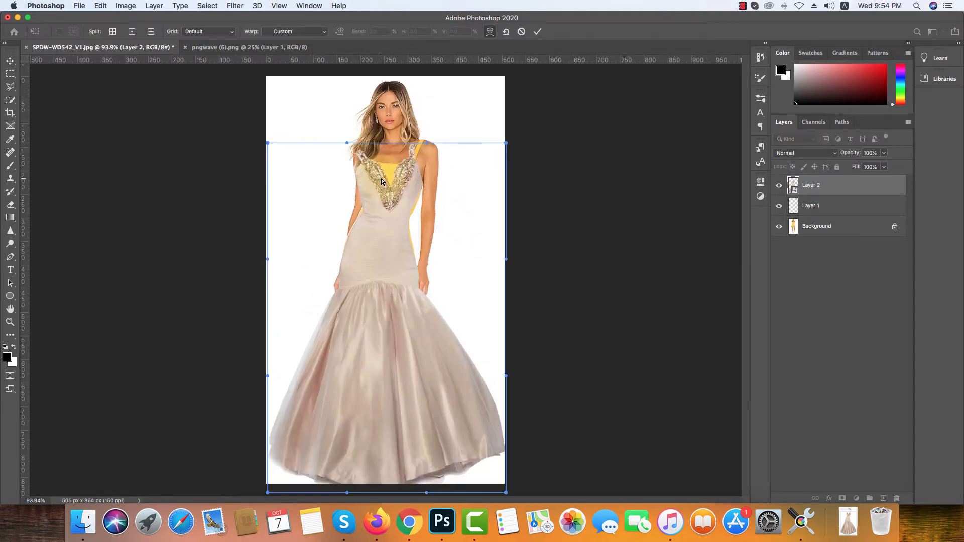
{"action": "scroll", "coordinate": [428, 138], "scroll_direction": "up", "scroll_amount": 8}
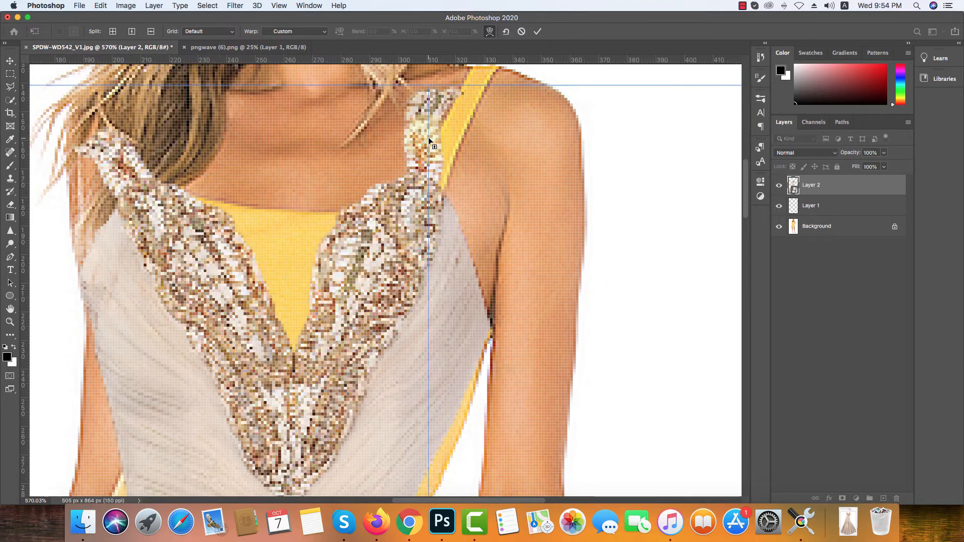
{"action": "left_click_drag", "start_coordinate": [429, 141], "coordinate": [456, 222]}
{"action": "scroll", "coordinate": [417, 277], "scroll_direction": "down", "scroll_amount": 1}
{"action": "scroll", "coordinate": [457, 221], "scroll_direction": "down", "scroll_amount": 3}
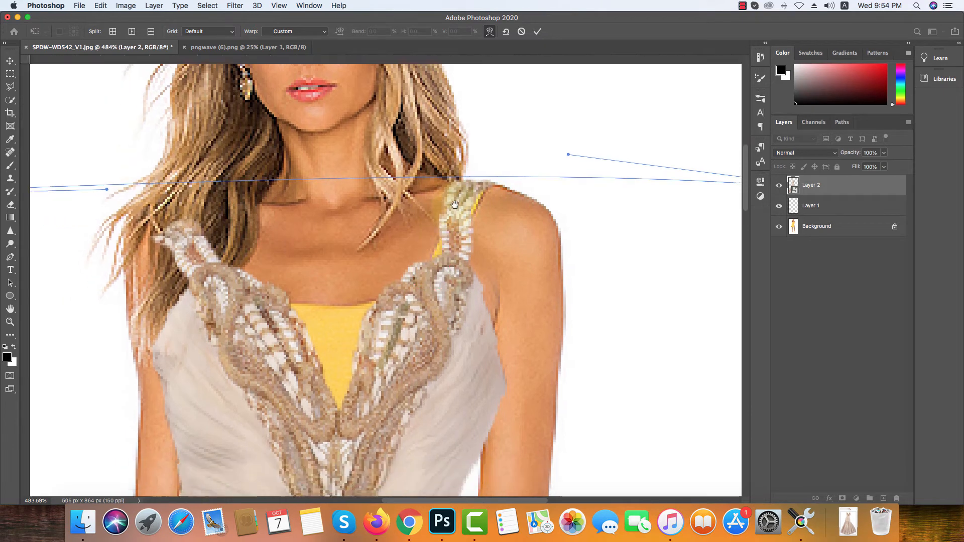
Warp the bodice outward on the right-hand side to cover the yellow dress between underarm and waist.
{"action": "left_click_drag", "start_coordinate": [498, 358], "coordinate": [486, 351]}
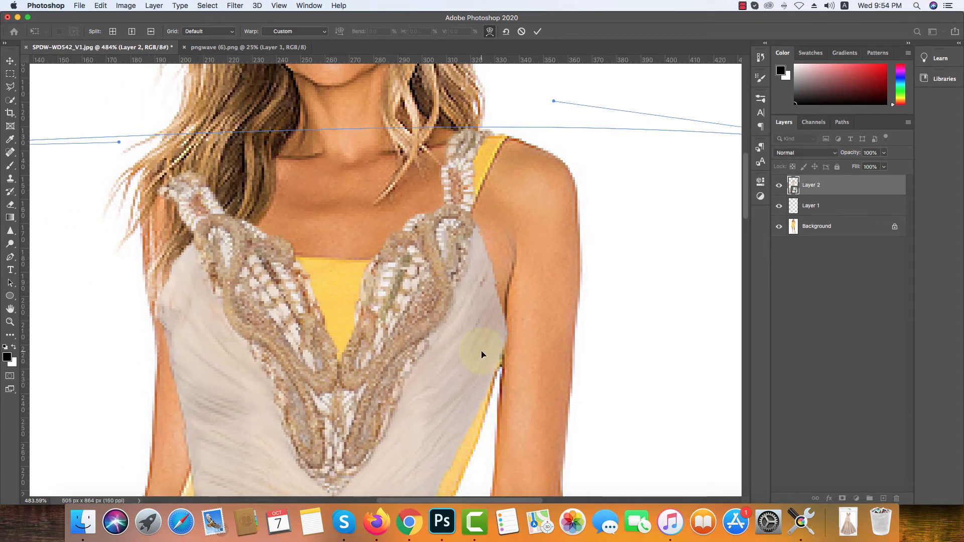
{"action": "scroll", "coordinate": [486, 350], "scroll_direction": "down", "scroll_amount": 5}
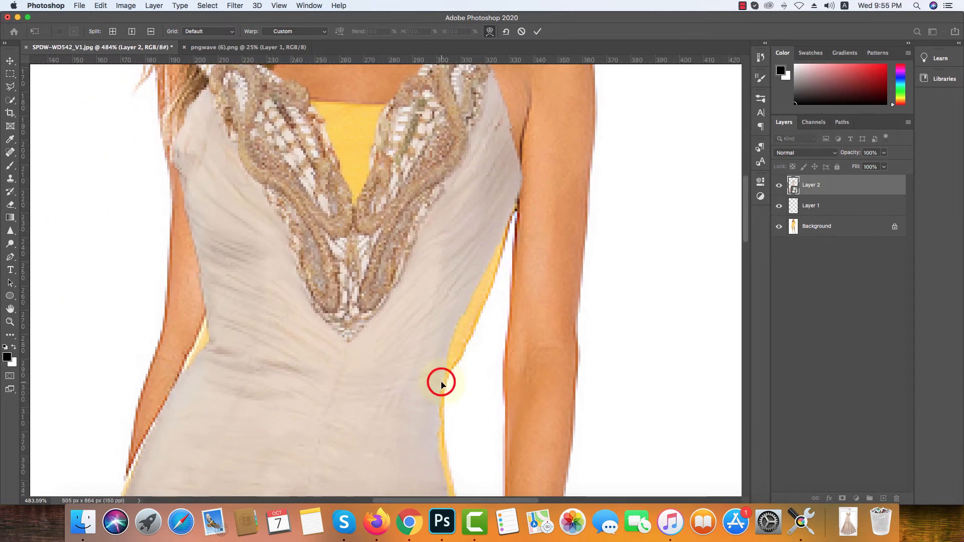
{"action": "mouse_move", "coordinate": [441, 384]}
{"action": "left_mouse_down"}
{"action": "mouse_move", "coordinate": [452, 388]}
{"action": "mouse_move", "coordinate": [447, 375]}
{"action": "left_mouse_up"}
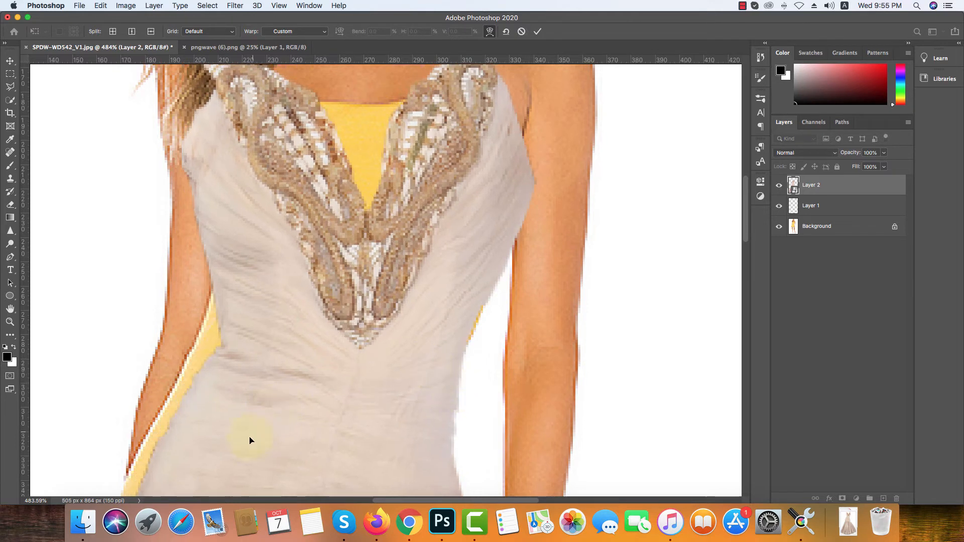
Warp the gown's waist and hips until the fabric covers the yellow dress edge along the model's right-hand hip.
{"action": "scroll", "coordinate": [249, 440], "scroll_direction": "down", "scroll_amount": 5}
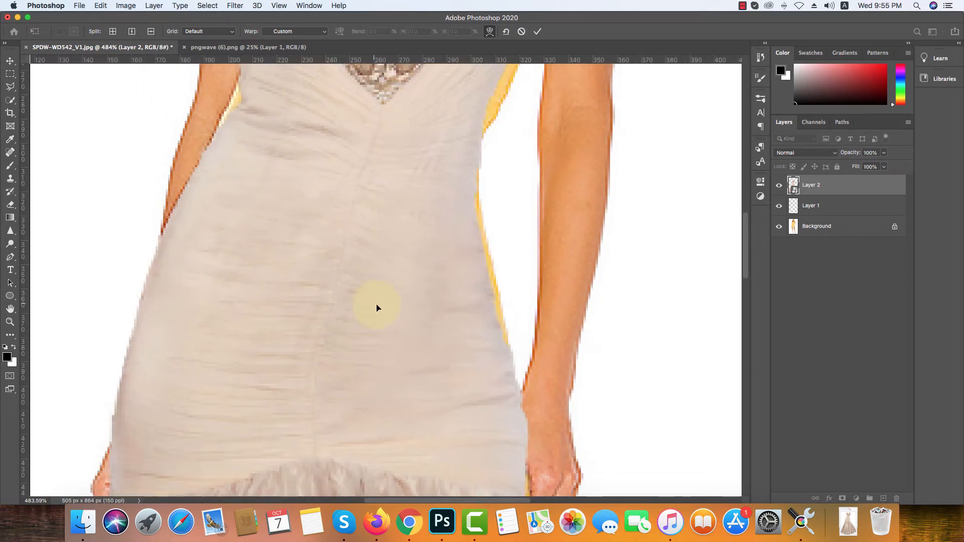
{"action": "left_click_drag", "start_coordinate": [377, 307], "coordinate": [380, 308]}
{"action": "left_click_drag", "start_coordinate": [285, 272], "coordinate": [302, 259]}
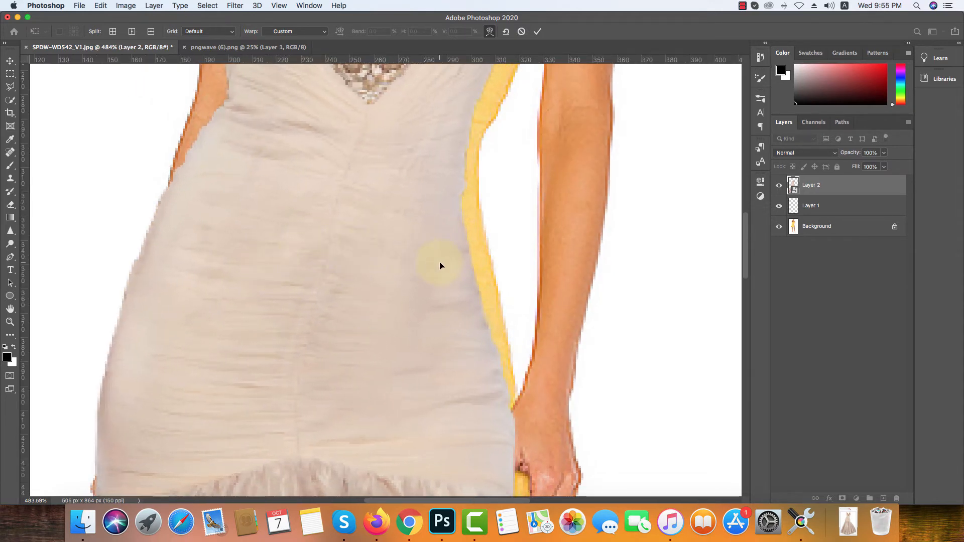
{"action": "left_click_drag", "start_coordinate": [440, 266], "coordinate": [467, 266]}
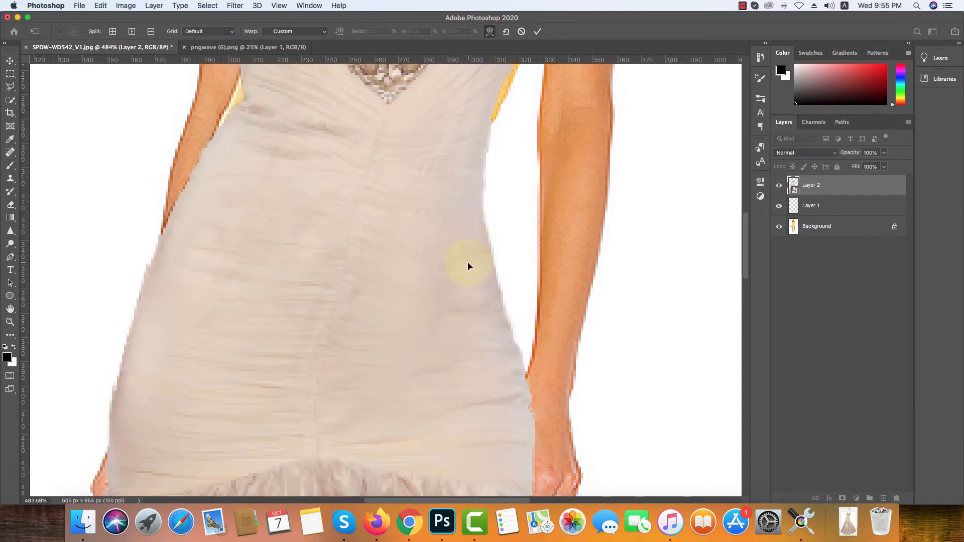
{"action": "left_click_drag", "start_coordinate": [424, 223], "coordinate": [460, 435]}
{"action": "left_click_drag", "start_coordinate": [425, 297], "coordinate": [410, 382]}
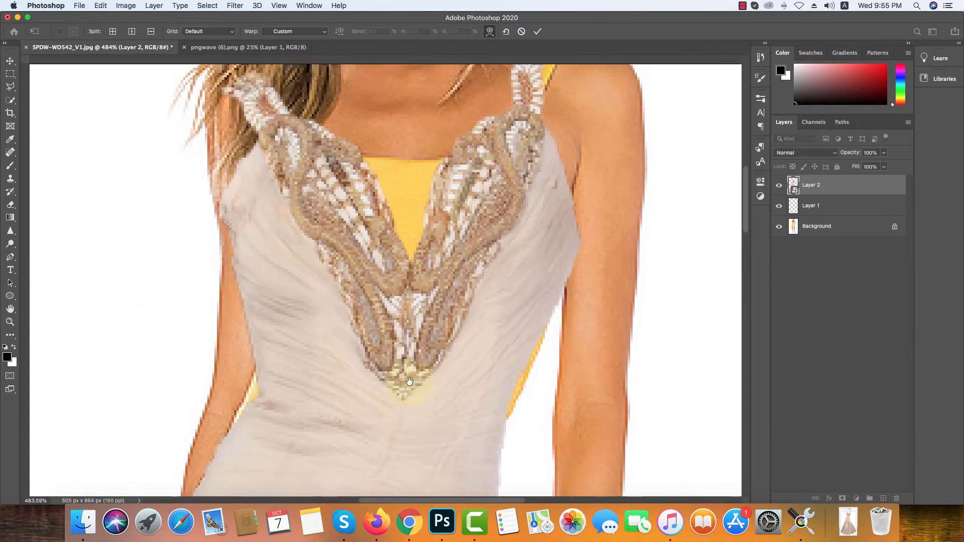
Refine the gown's warp at the waist and bodice to cover the yellow dress edges on both sides of the torso.
{"action": "key", "text": "super+r"}
{"action": "left_click_drag", "start_coordinate": [265, 395], "coordinate": [261, 394]}
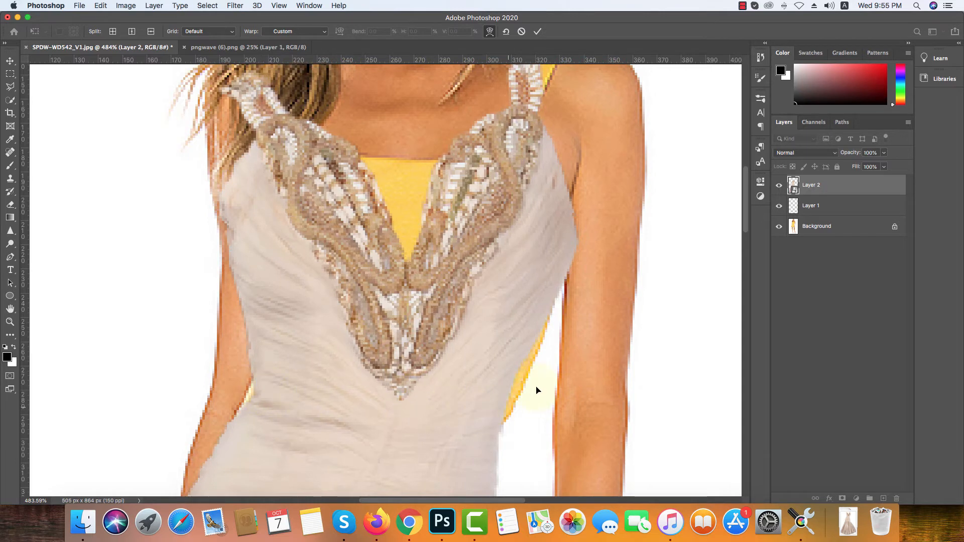
{"action": "left_click_drag", "start_coordinate": [497, 370], "coordinate": [517, 380]}
{"action": "left_click_drag", "start_coordinate": [385, 363], "coordinate": [357, 354]}
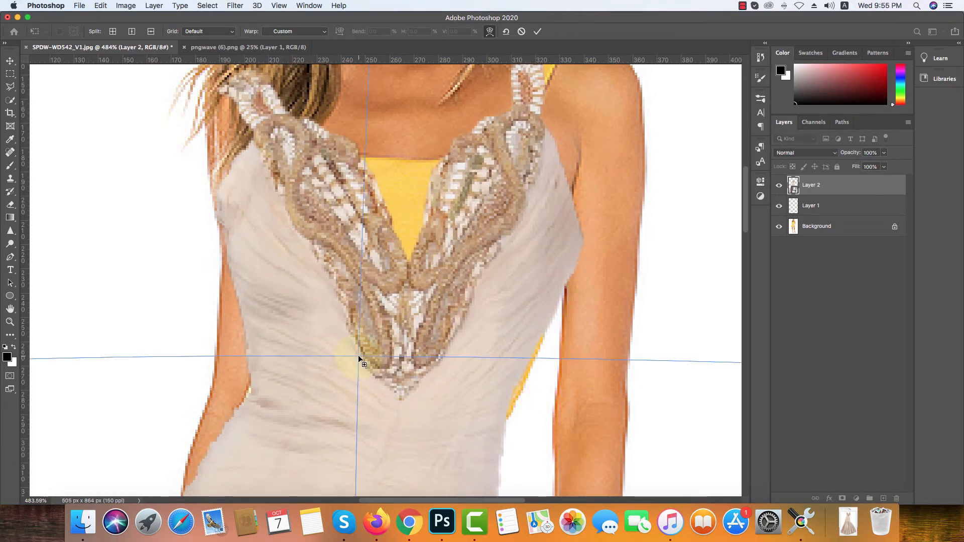
Warp the gown's upper left-hand corner inward and upward so the left-hand strap sits on the model's shoulder.
{"action": "scroll", "coordinate": [358, 355], "scroll_direction": "down", "scroll_amount": 5}
{"action": "left_click", "coordinate": [245, 198]}
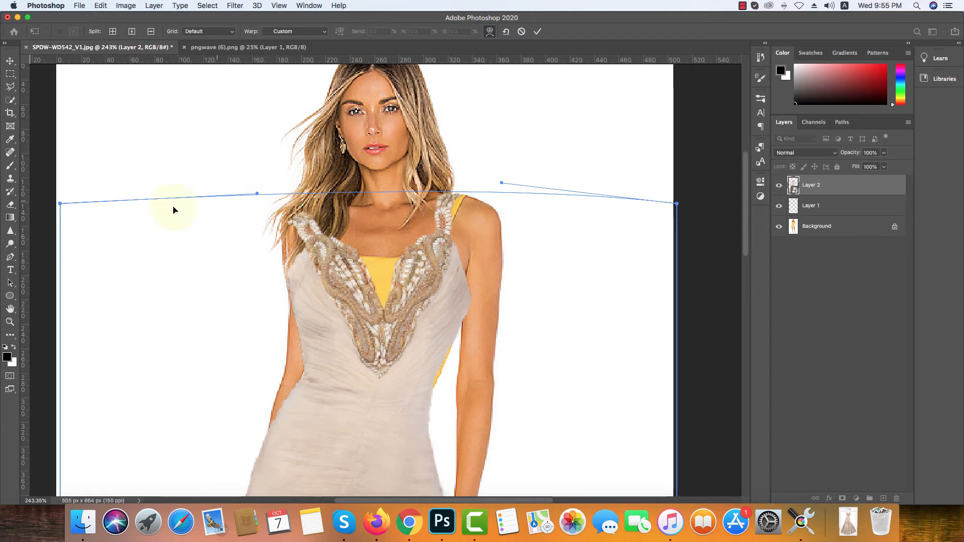
{"action": "left_click_drag", "start_coordinate": [59, 203], "coordinate": [99, 185]}
{"action": "left_click_drag", "start_coordinate": [314, 209], "coordinate": [316, 215]}
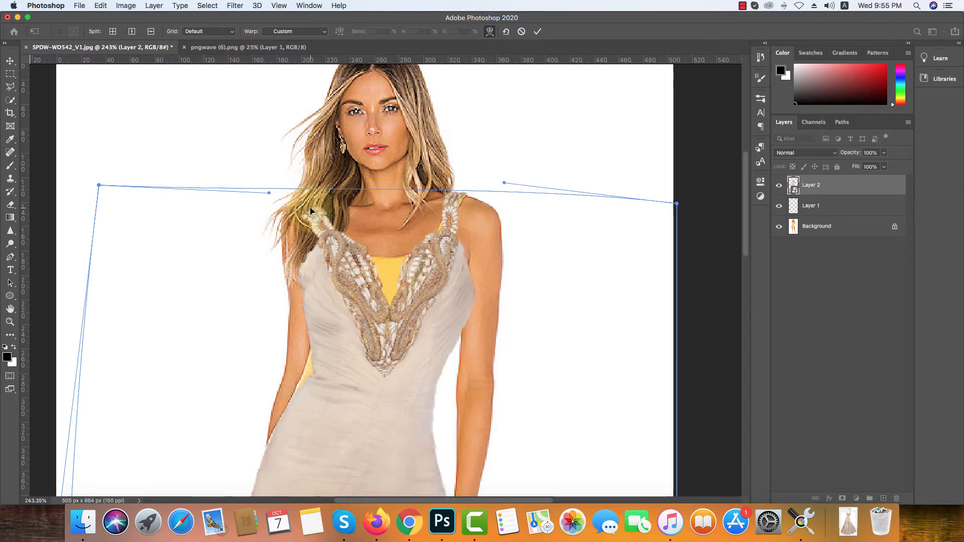
{"action": "left_click_drag", "start_coordinate": [354, 380], "coordinate": [311, 184]}
{"action": "left_click_drag", "start_coordinate": [319, 409], "coordinate": [346, 176]}
Warp the skirt's lower edge downward and outward to cover the model's shoes, and apply the warp.
{"action": "scroll", "coordinate": [360, 285], "scroll_direction": "down", "scroll_amount": 10}
{"action": "scroll", "coordinate": [375, 419], "scroll_direction": "up", "scroll_amount": 2}
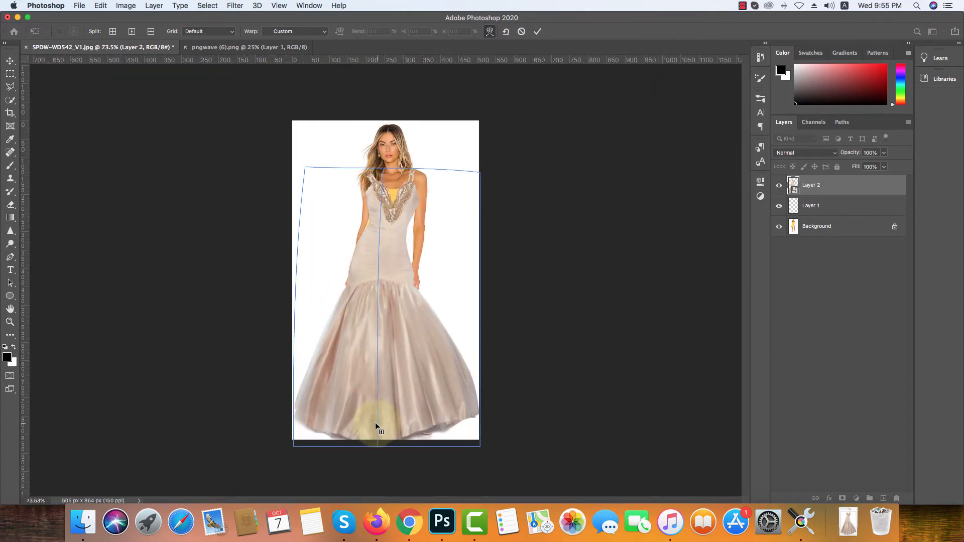
{"action": "scroll", "coordinate": [375, 423], "scroll_direction": "up", "scroll_amount": 1}
{"action": "left_click_drag", "start_coordinate": [370, 423], "coordinate": [372, 419]}
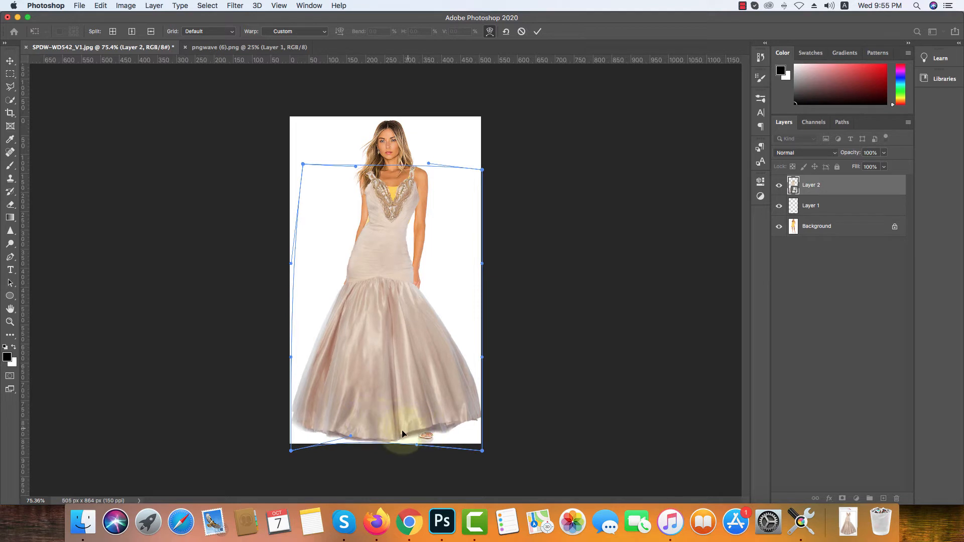
{"action": "left_click_drag", "start_coordinate": [402, 431], "coordinate": [455, 416]}
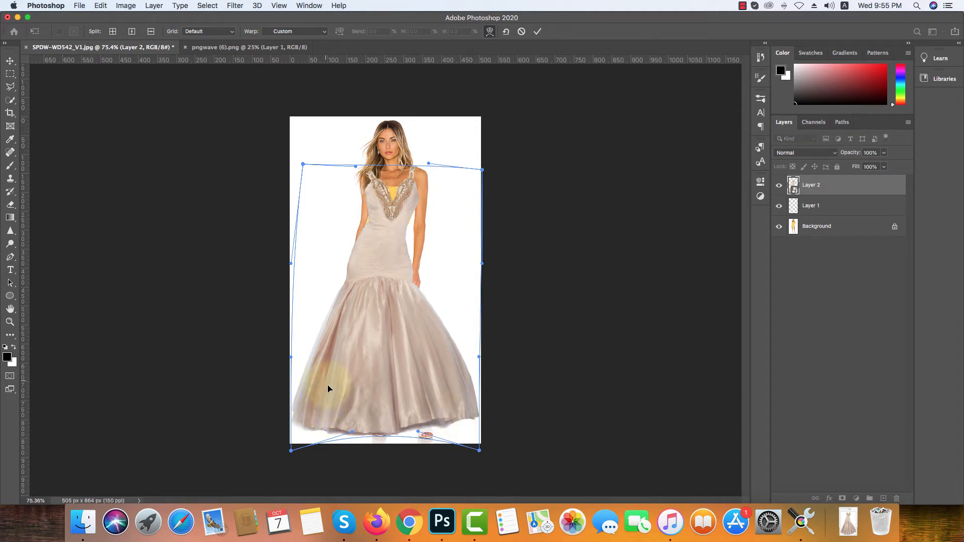
{"action": "left_click_drag", "start_coordinate": [409, 401], "coordinate": [435, 398]}
{"action": "left_click_drag", "start_coordinate": [350, 419], "coordinate": [344, 421]}
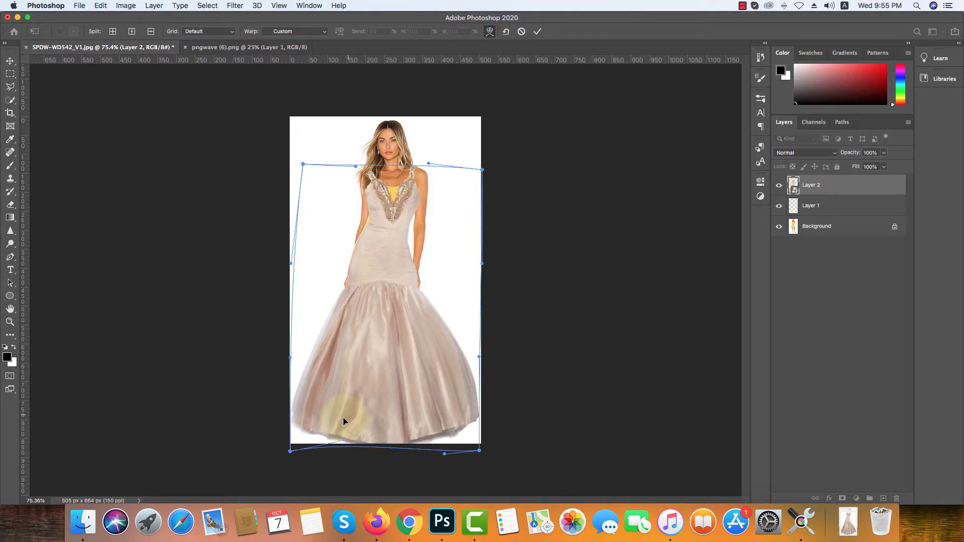
{"action": "left_click_drag", "start_coordinate": [450, 397], "coordinate": [456, 402]}
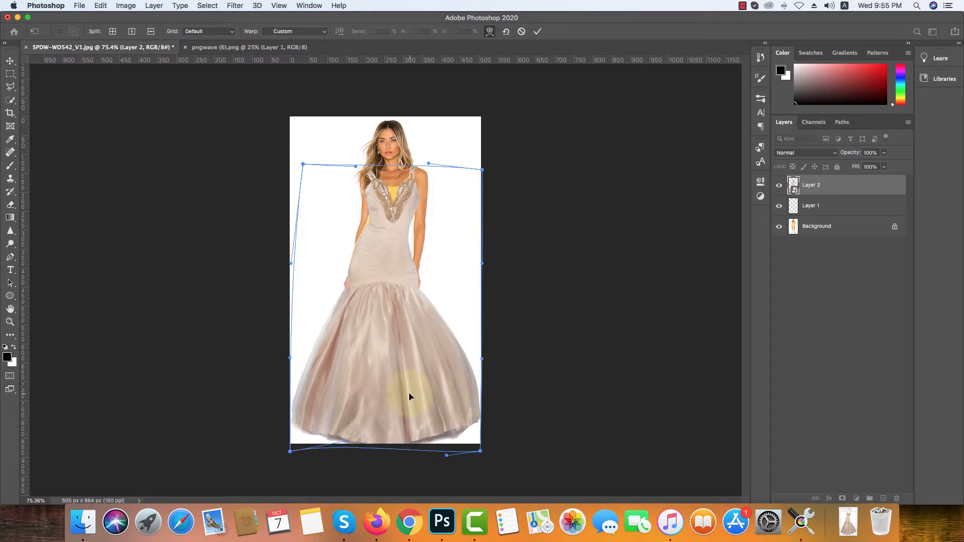
{"action": "scroll", "coordinate": [369, 248], "scroll_direction": "up", "scroll_amount": 5}
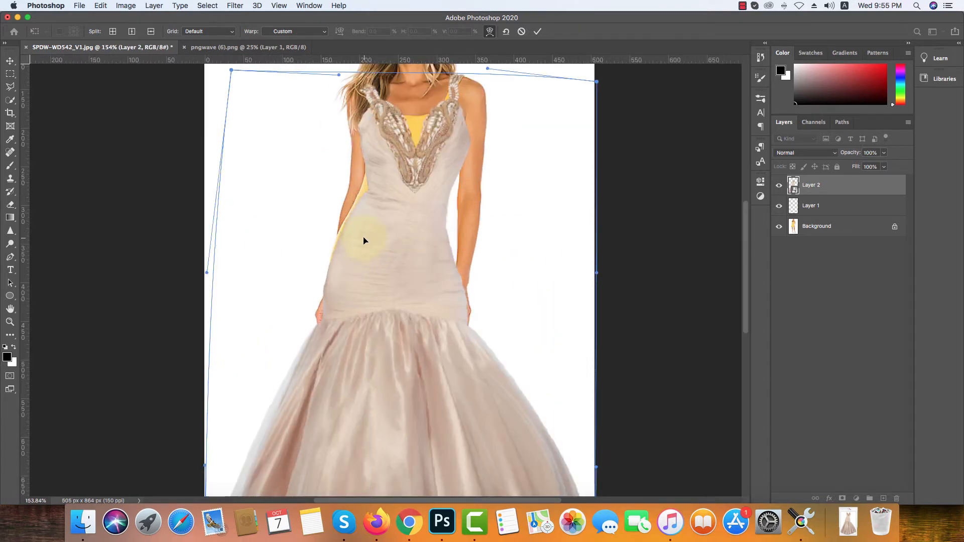
{"action": "left_click_drag", "start_coordinate": [363, 240], "coordinate": [359, 364]}
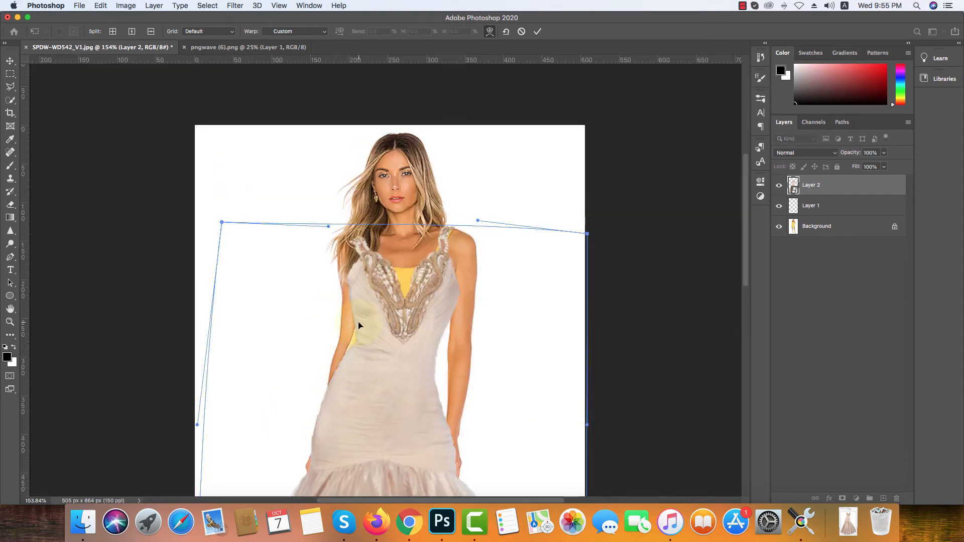
{"action": "key", "text": "Return"}
{"action": "key", "text": "super+0"}
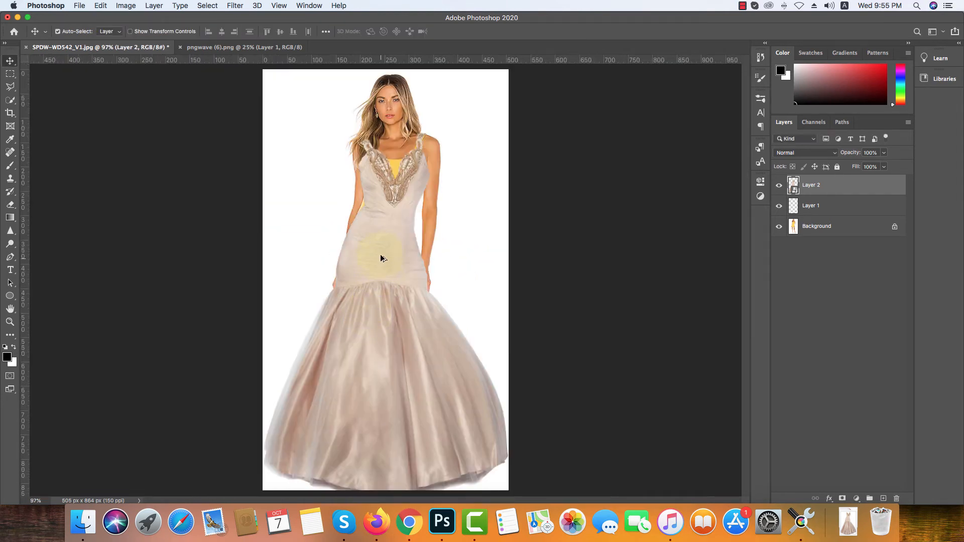
Delete the empty Layer 1 and duplicate the Background layer.
{"action": "left_click", "coordinate": [828, 205]}
{"action": "key", "text": "Delete"}
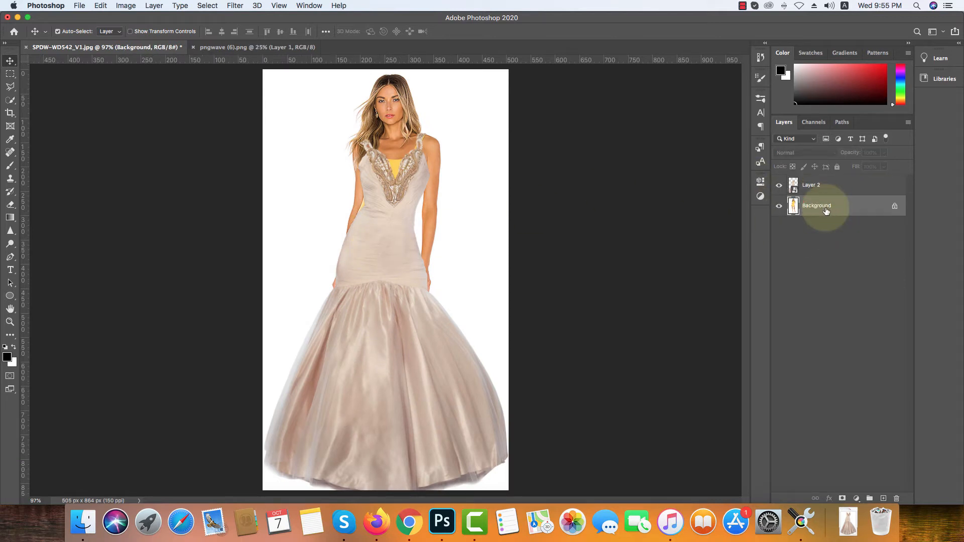
{"action": "key", "text": "super+j"}
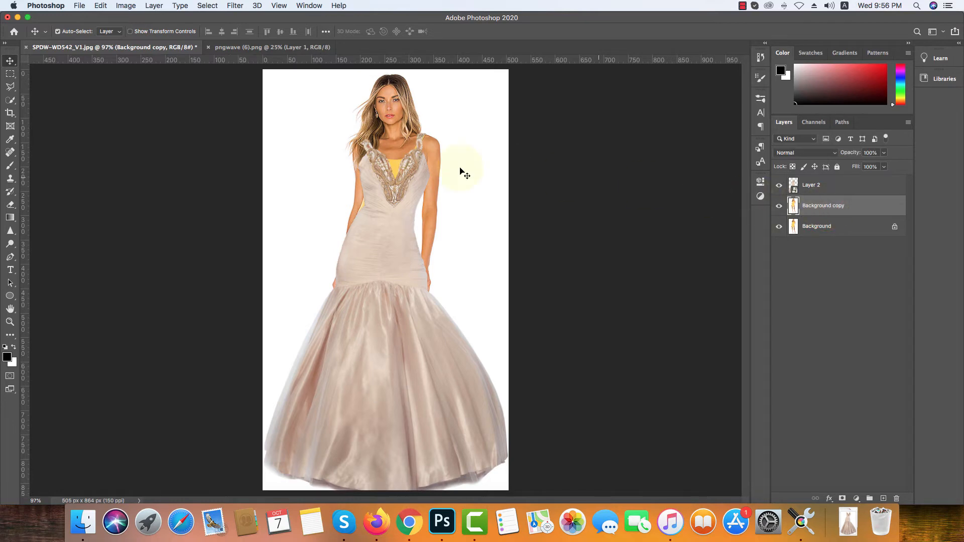
With a small Clone Stamp, clone arm skin over the yellow sliver between the left-hand arm and the gown's waist on the Background copy.
{"action": "scroll", "coordinate": [370, 168], "scroll_direction": "up", "scroll_amount": 5}
{"action": "scroll", "coordinate": [369, 174], "scroll_direction": "up", "scroll_amount": 8}
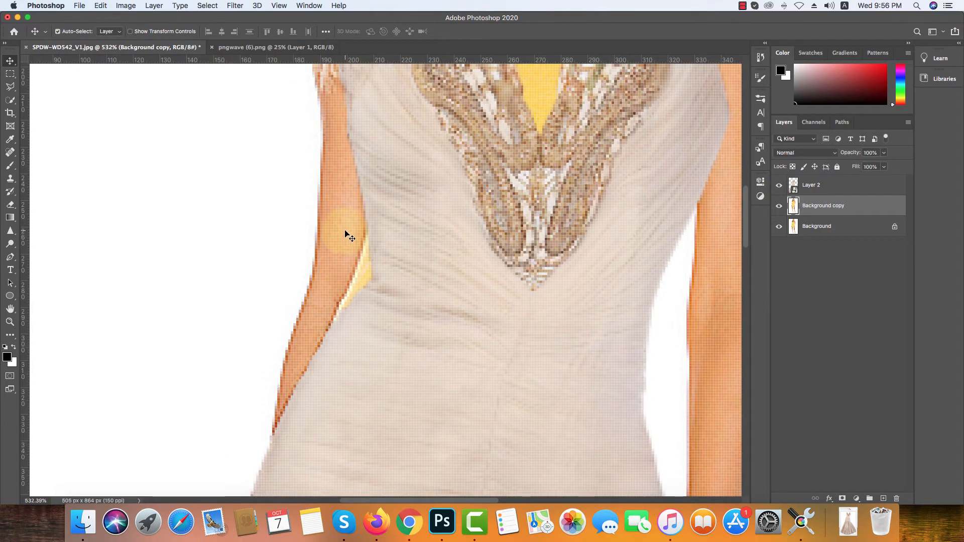
{"action": "left_click", "coordinate": [10, 178]}
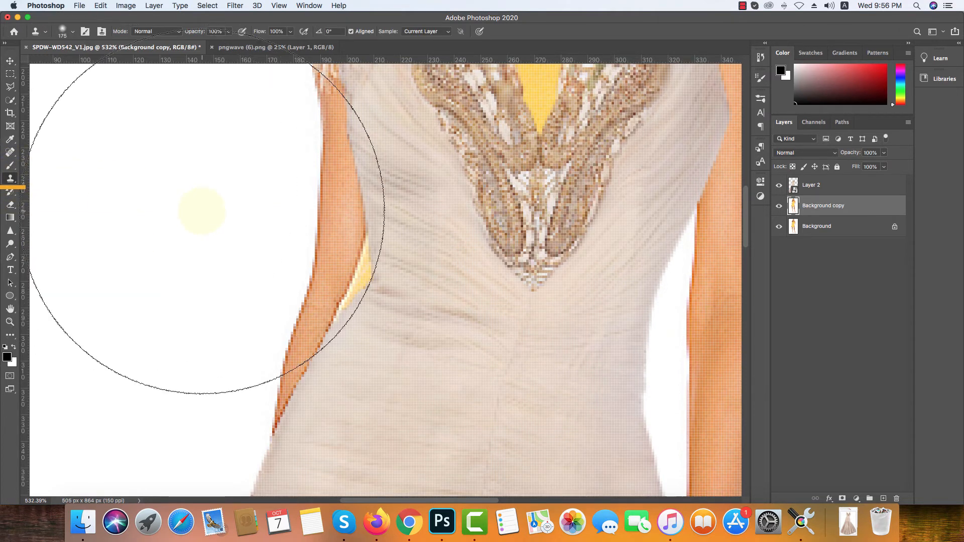
{"action": "key", "text": "bracketleft"}
{"action": "key", "text": "bracketleft"}
{"action": "key", "text": "bracketleft"}
{"action": "key", "text": "bracketleft"}
{"action": "key", "text": "bracketleft"}
{"action": "key", "text": "bracketleft"}
{"action": "key", "text": "bracketleft"}
{"action": "key", "text": "bracketleft"}
{"action": "key", "text": "bracketleft"}
{"action": "key", "text": "bracketleft"}
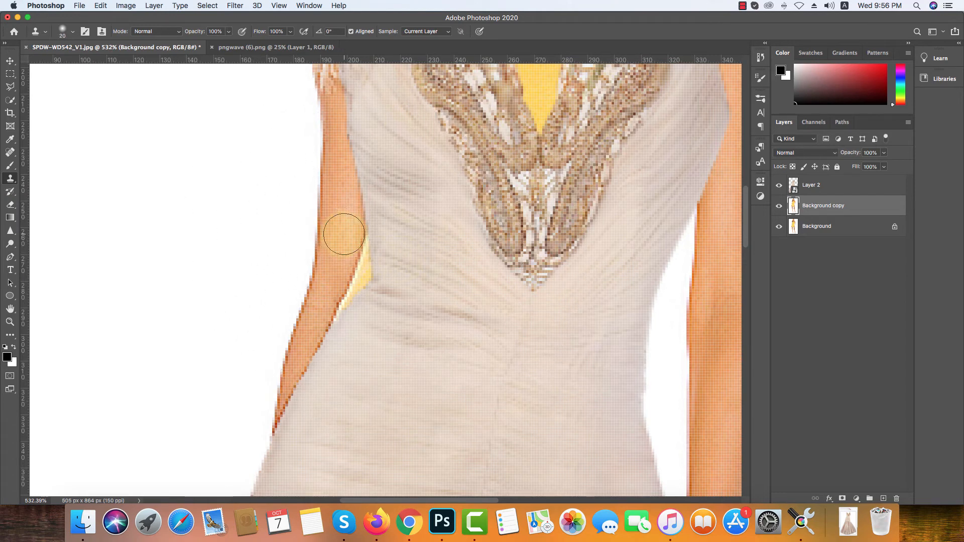
{"action": "left_click", "coordinate": [353, 203], "text": "alt"}
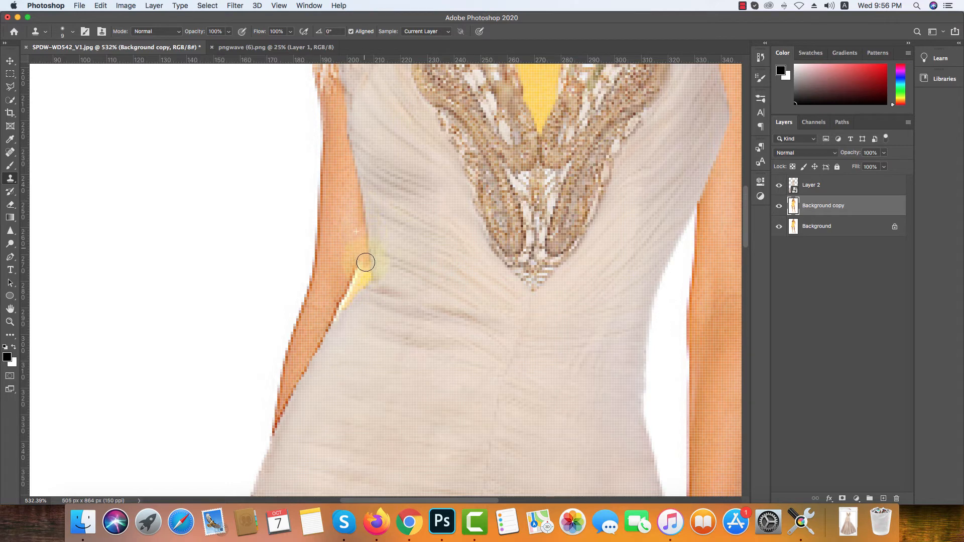
{"action": "left_click_drag", "start_coordinate": [362, 271], "coordinate": [348, 289]}
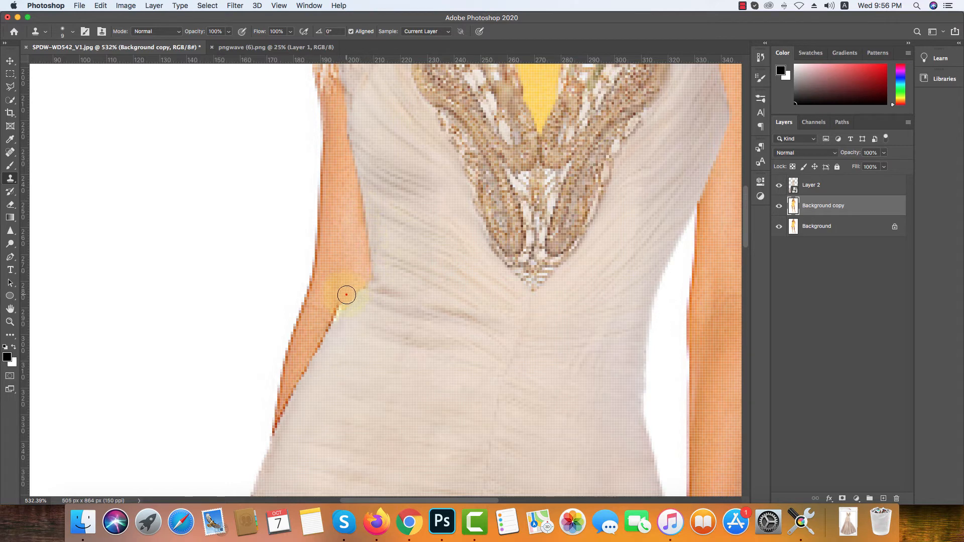
{"action": "scroll", "coordinate": [347, 295], "scroll_direction": "down", "scroll_amount": 6}
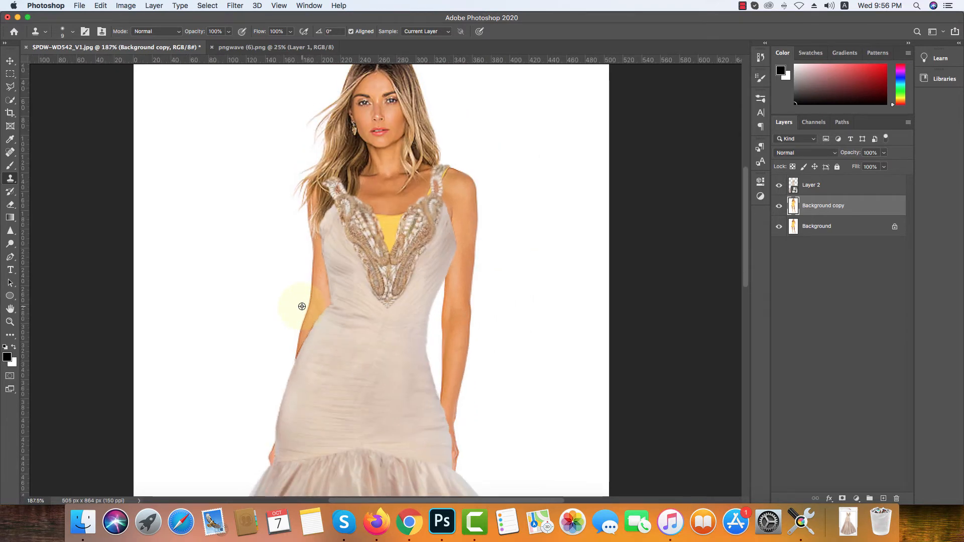
{"action": "scroll", "coordinate": [302, 306], "scroll_direction": "up", "scroll_amount": 5}
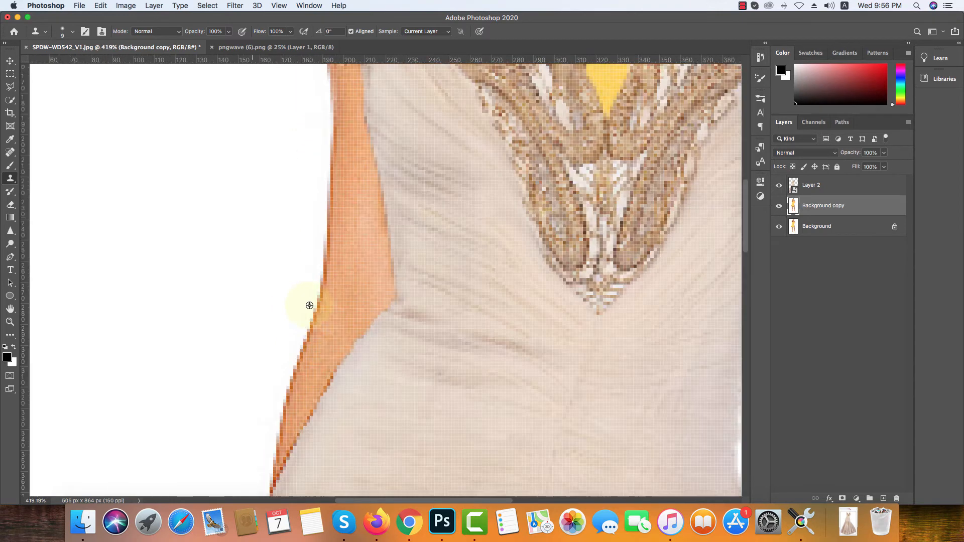
{"action": "scroll", "coordinate": [242, 289], "scroll_direction": "up", "scroll_amount": 2}
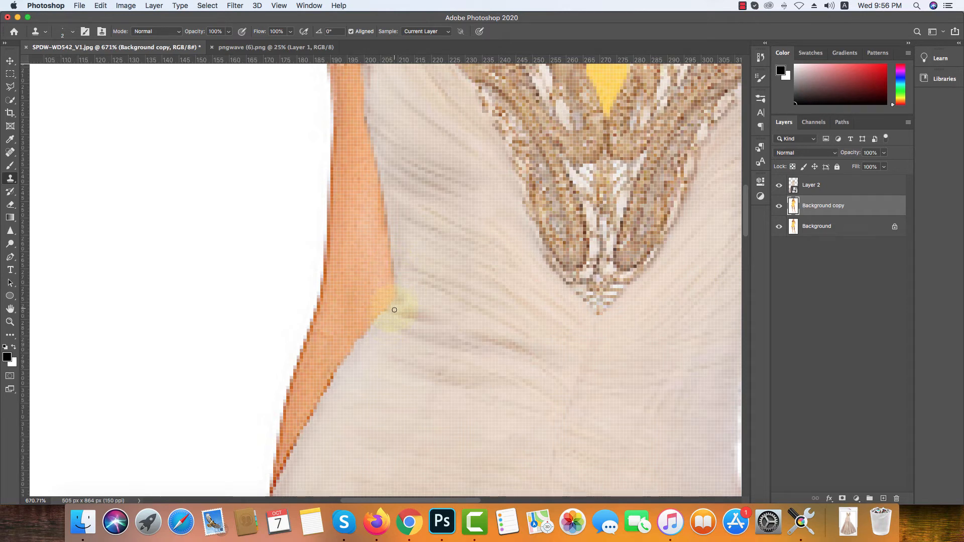
Lower the opacity of Layer 2 to 68% and add a layer mask to it.
{"action": "scroll", "coordinate": [392, 310], "scroll_direction": "down", "scroll_amount": 6}
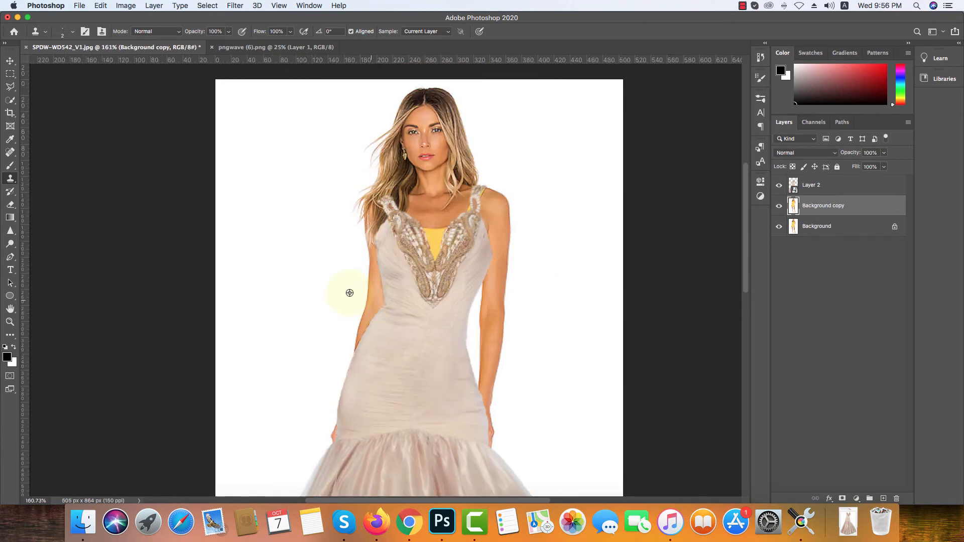
{"action": "scroll", "coordinate": [349, 292], "scroll_direction": "down", "scroll_amount": 2}
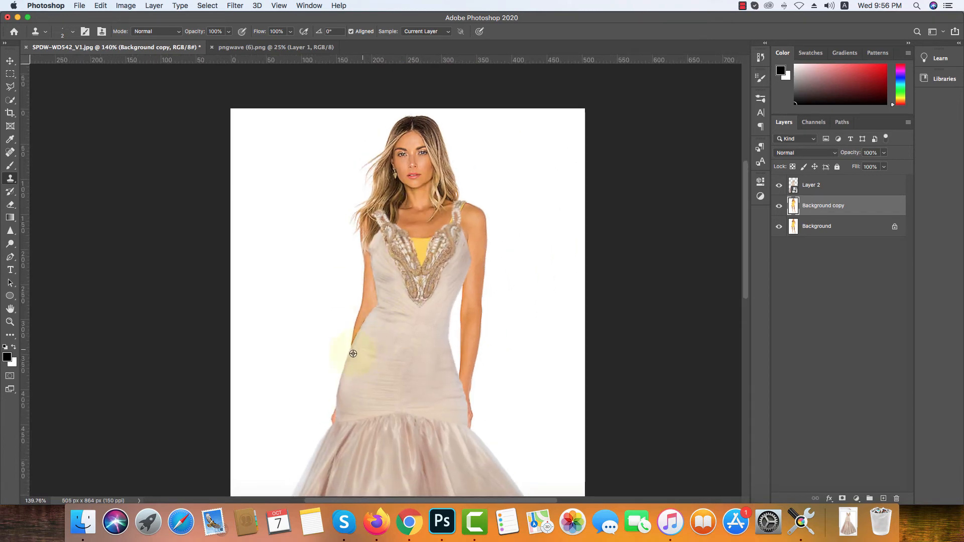
{"action": "scroll", "coordinate": [353, 353], "scroll_direction": "down", "scroll_amount": 1}
{"action": "left_click", "coordinate": [823, 186]}
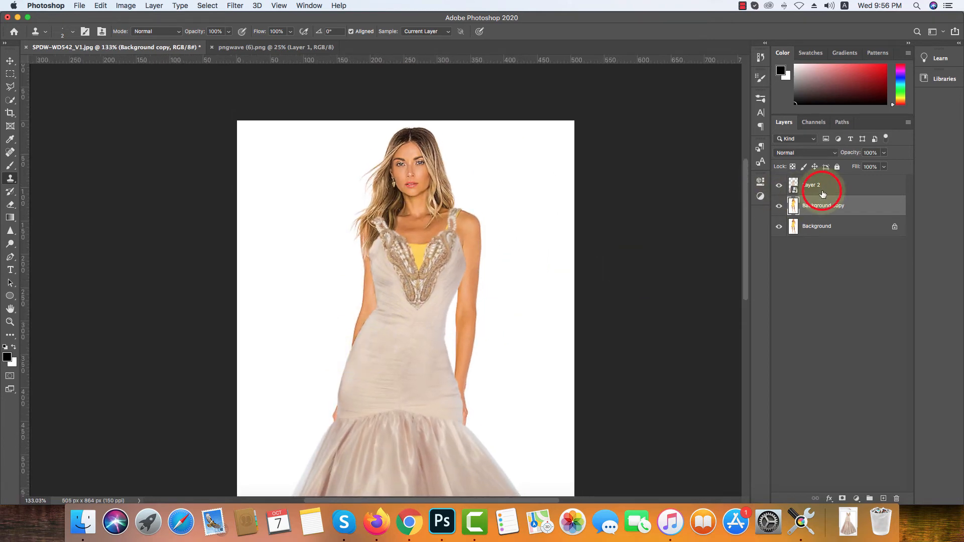
{"action": "left_click", "coordinate": [883, 152]}
{"action": "left_click_drag", "start_coordinate": [886, 164], "coordinate": [869, 167]}
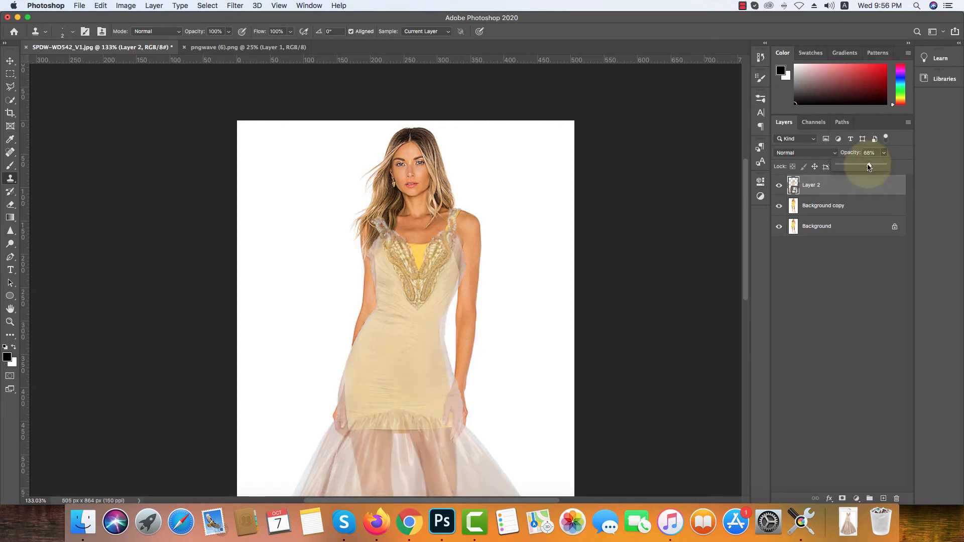
{"action": "left_click", "coordinate": [833, 191]}
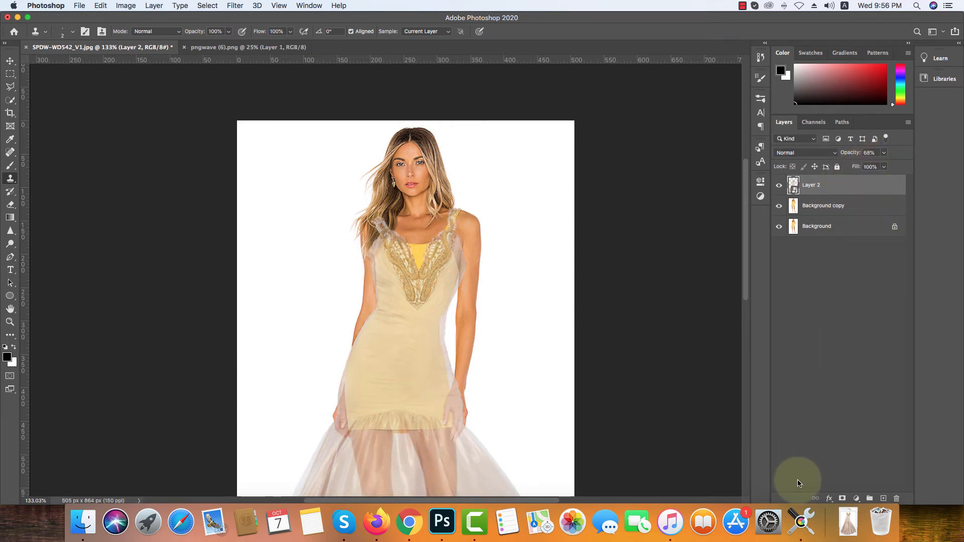
{"action": "left_click", "coordinate": [842, 500]}
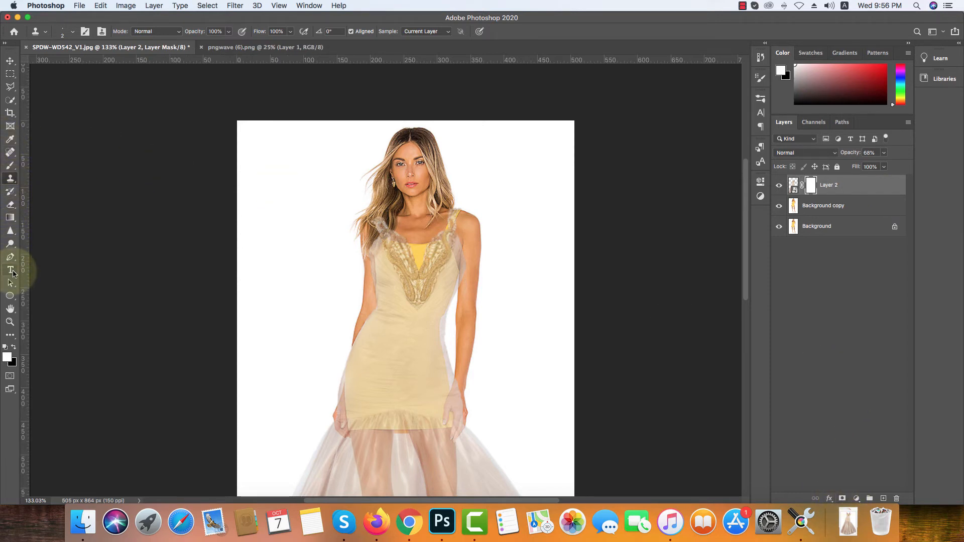
Set up the Brush tool with a Soft Round tip of 57 px for painting on Layer 2's mask.
{"action": "left_click", "coordinate": [10, 165]}
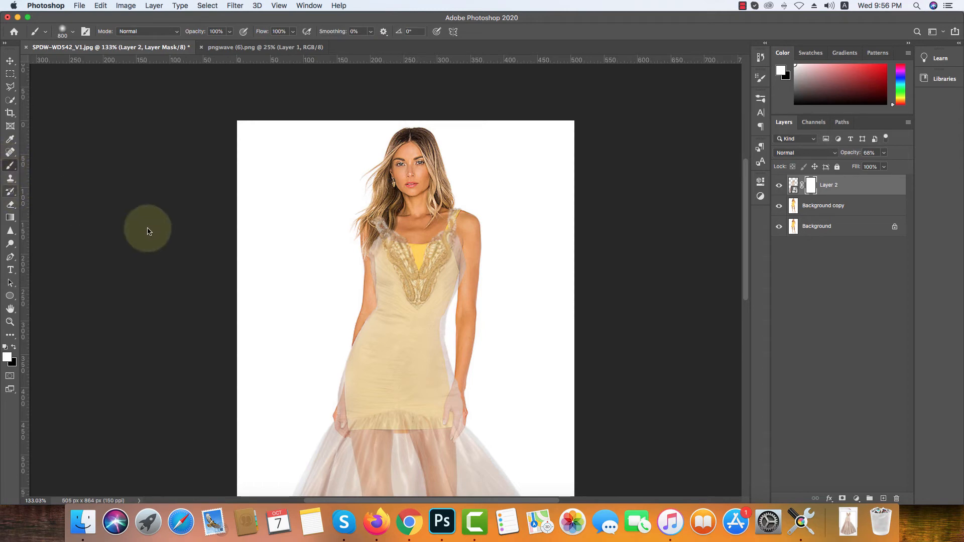
{"action": "key", "text": "bracketleft"}
{"action": "key", "text": "bracketleft"}
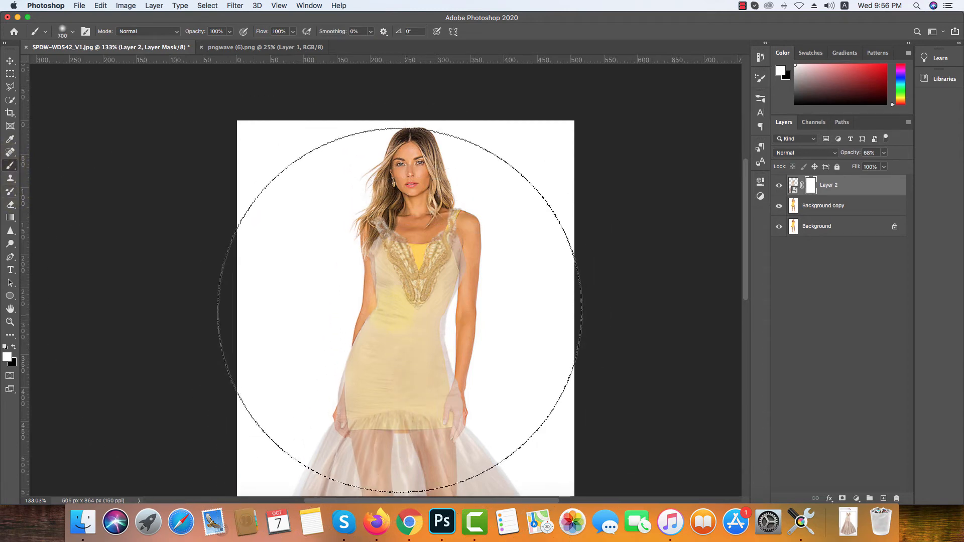
{"action": "key", "text": "bracketleft"}
{"action": "key", "text": "bracketleft"}
{"action": "key", "text": "bracketleft"}
{"action": "key", "text": "bracketleft"}
{"action": "key", "text": "bracketleft"}
{"action": "key", "text": "bracketleft"}
{"action": "key", "text": "bracketleft"}
{"action": "key", "text": "bracketleft"}
{"action": "key", "text": "bracketleft"}
{"action": "key", "text": "bracketleft"}
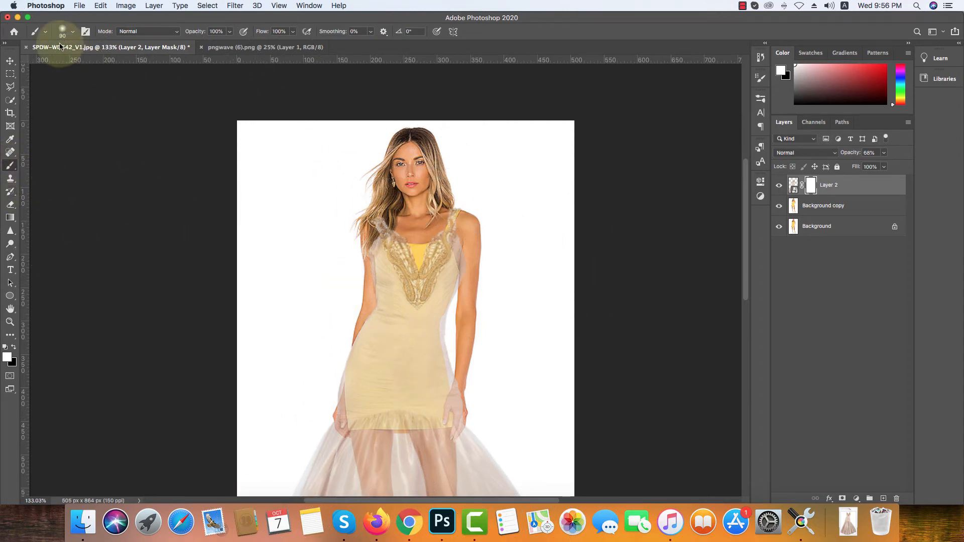
{"action": "left_click", "coordinate": [72, 34]}
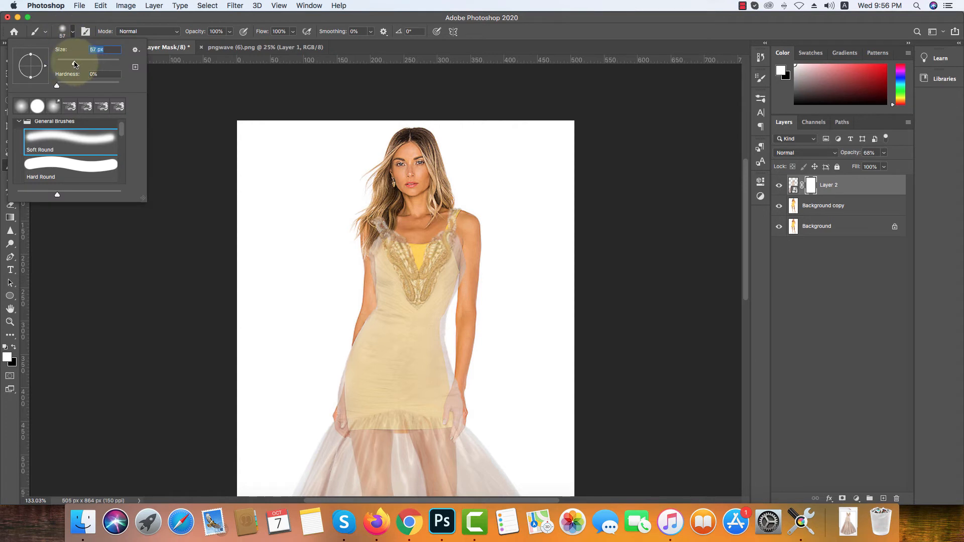
{"action": "left_click", "coordinate": [543, 156]}
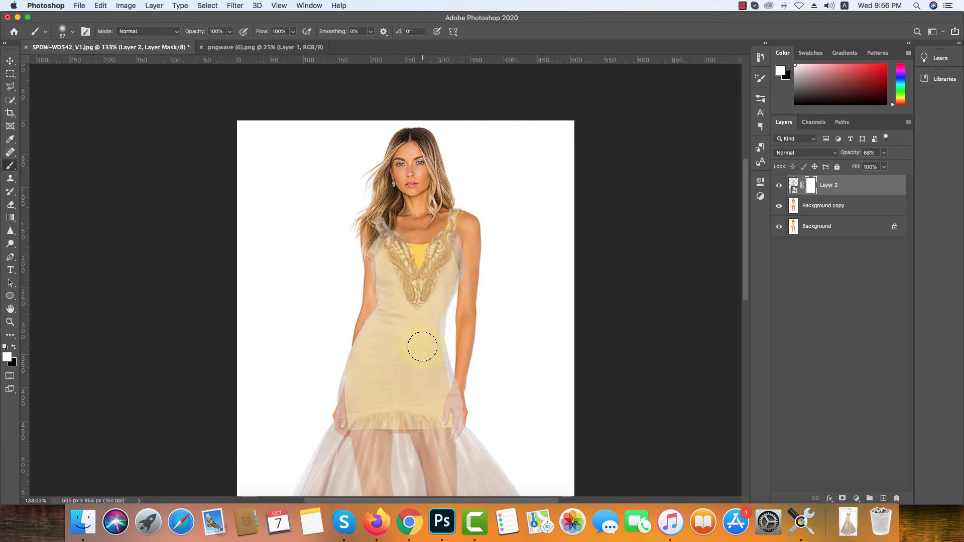
Make black the painting colour and shrink the brush to 5 px for masking around the model's left-hand hand.
{"action": "scroll", "coordinate": [422, 346], "scroll_direction": "down", "scroll_amount": 5}
{"action": "scroll", "coordinate": [370, 336], "scroll_direction": "up", "scroll_amount": 5}
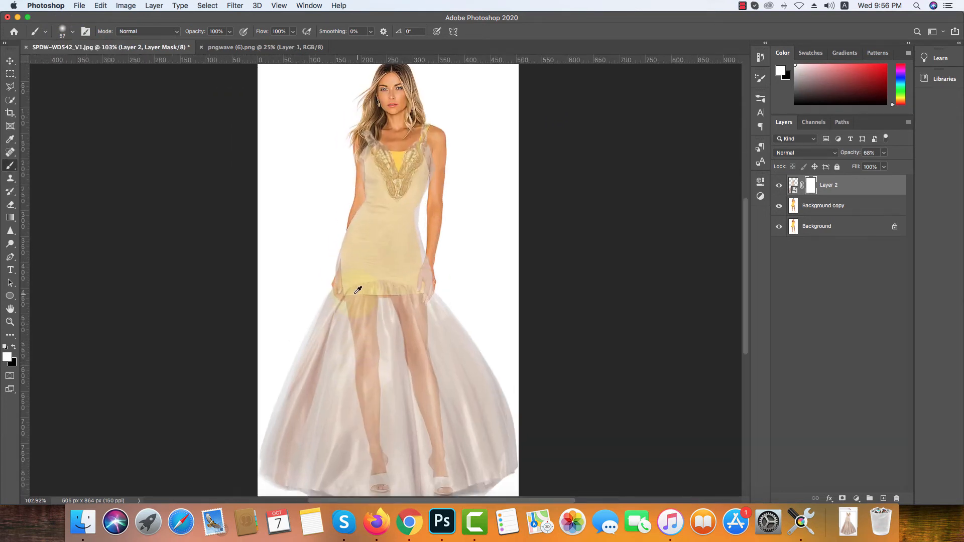
{"action": "scroll", "coordinate": [358, 290], "scroll_direction": "up", "scroll_amount": 10}
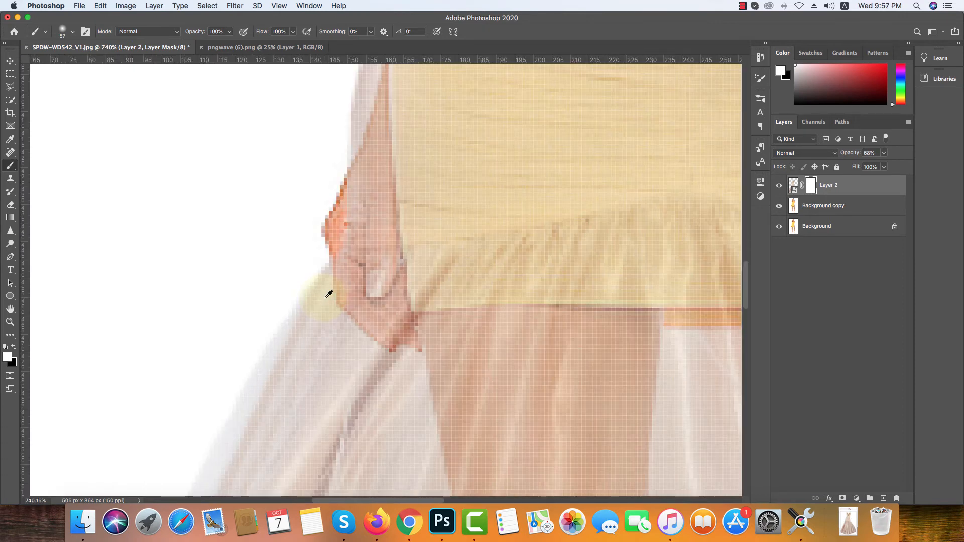
{"action": "scroll", "coordinate": [329, 294], "scroll_direction": "down", "scroll_amount": 2}
{"action": "left_click_drag", "start_coordinate": [502, 296], "coordinate": [520, 364]}
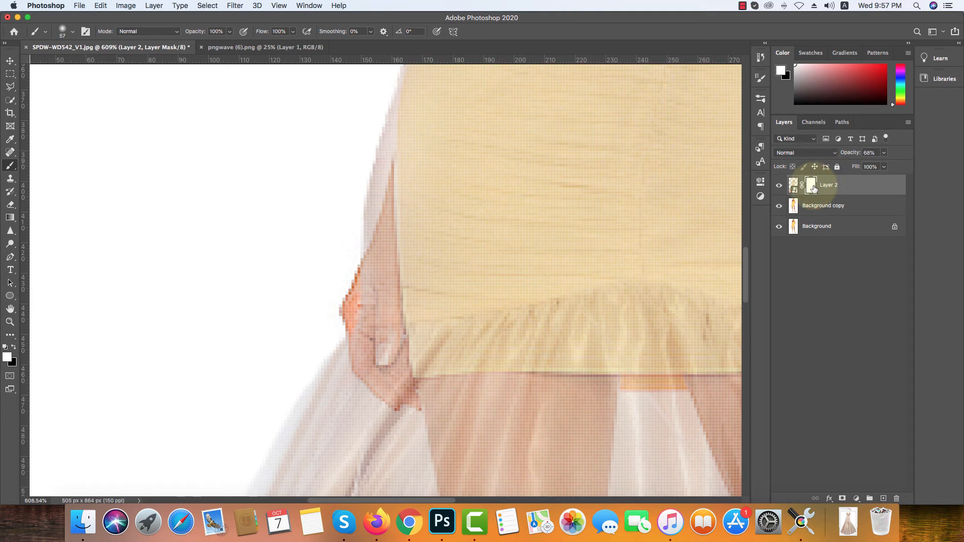
{"action": "key", "text": "bracketleft"}
{"action": "key", "text": "bracketleft"}
{"action": "key", "text": "bracketleft"}
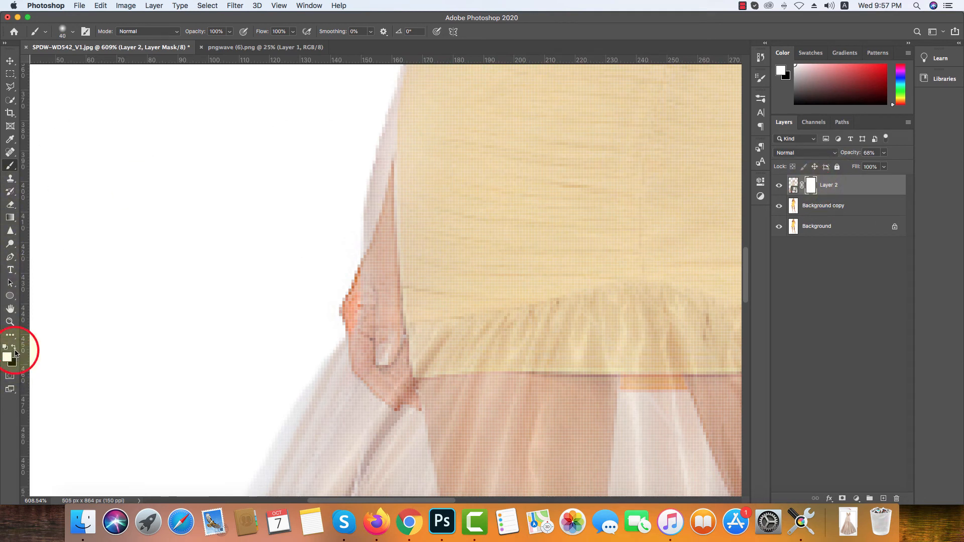
{"action": "key", "text": "bracketleft"}
{"action": "key", "text": "bracketleft"}
{"action": "key", "text": "bracketleft"}
{"action": "key", "text": "bracketleft"}
{"action": "key", "text": "bracketleft"}
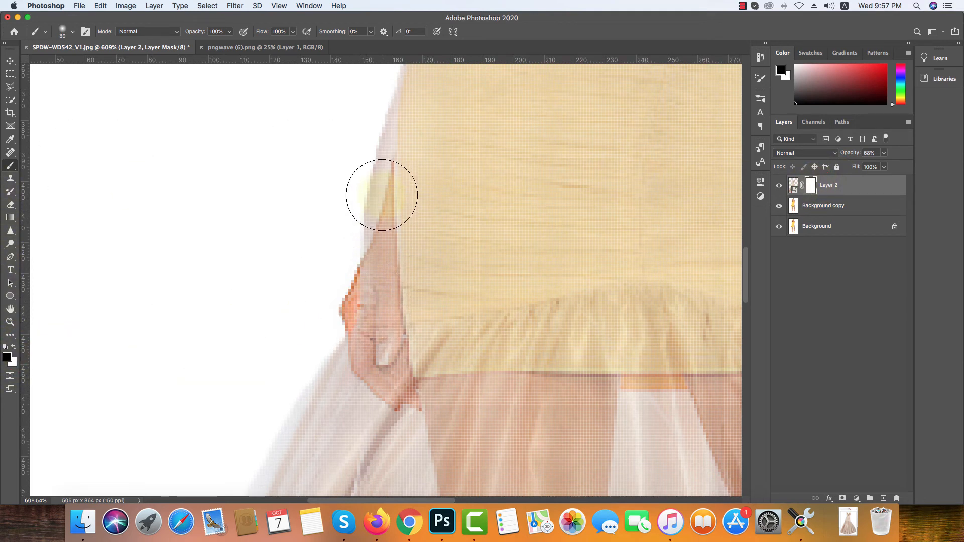
Paint black on Layer 2's mask over the left-hand hand and wrist, revealing the fingers and trimming the gown's edge there.
{"action": "left_click_drag", "start_coordinate": [392, 177], "coordinate": [338, 316]}
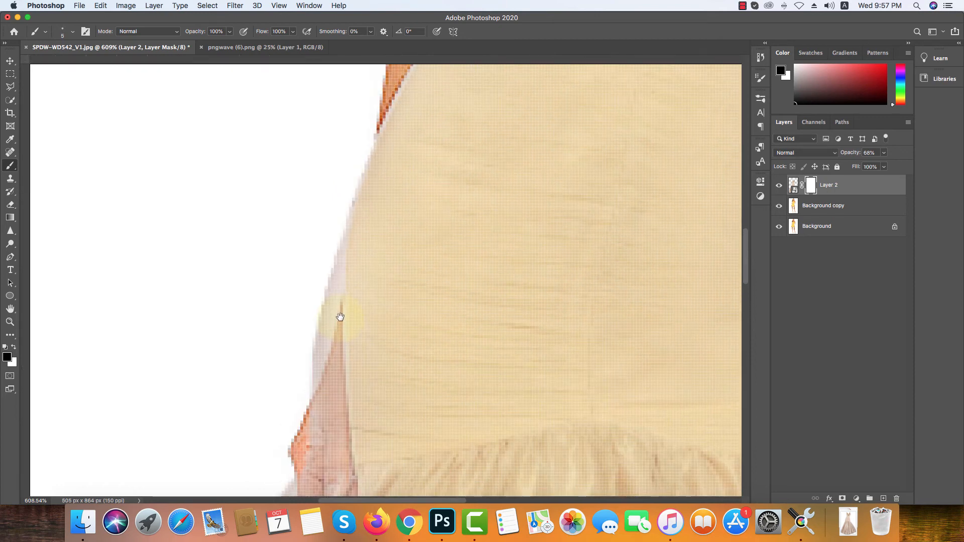
{"action": "scroll", "coordinate": [334, 212], "scroll_direction": "down", "scroll_amount": 6}
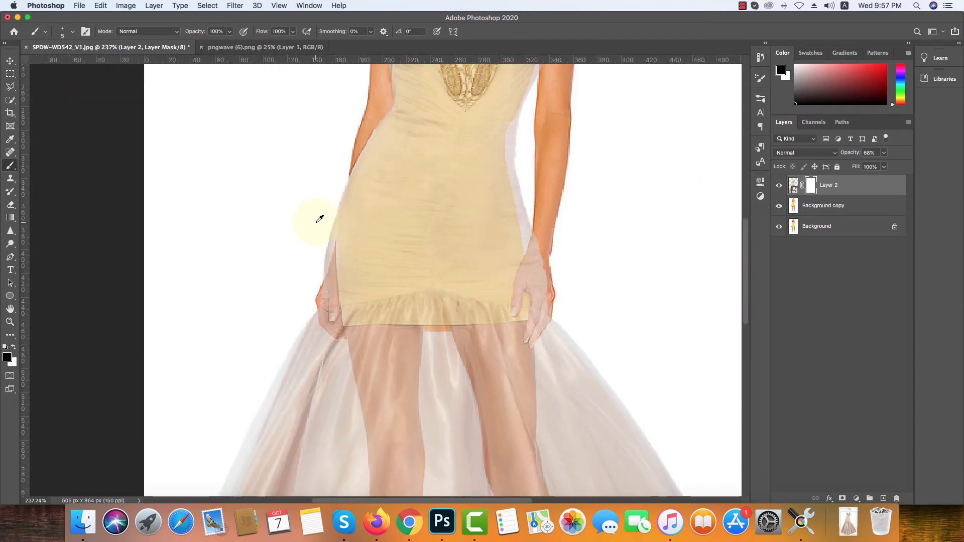
{"action": "scroll", "coordinate": [321, 221], "scroll_direction": "up", "scroll_amount": 3}
{"action": "scroll", "coordinate": [322, 219], "scroll_direction": "up", "scroll_amount": 3}
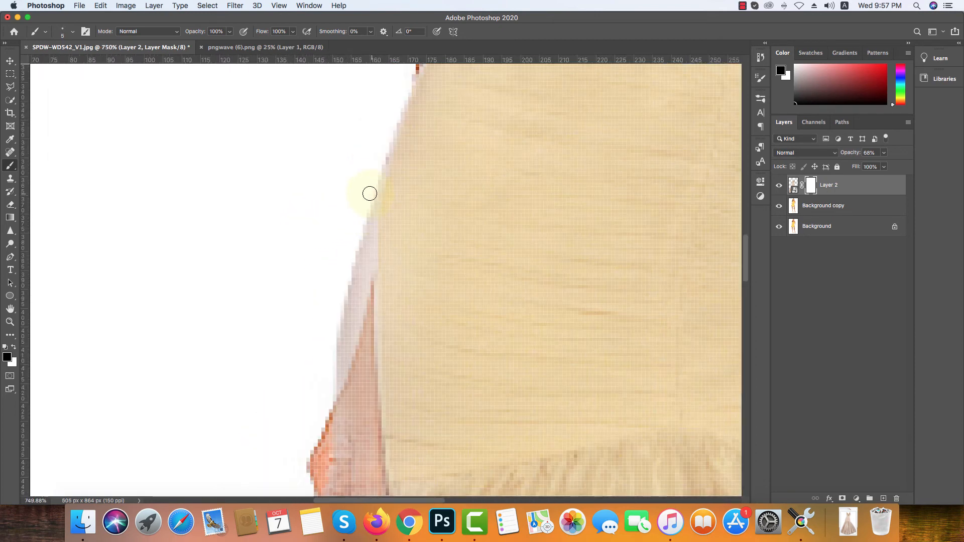
{"action": "scroll", "coordinate": [361, 224], "scroll_direction": "down", "scroll_amount": 5}
{"action": "scroll", "coordinate": [362, 224], "scroll_direction": "up", "scroll_amount": 5}
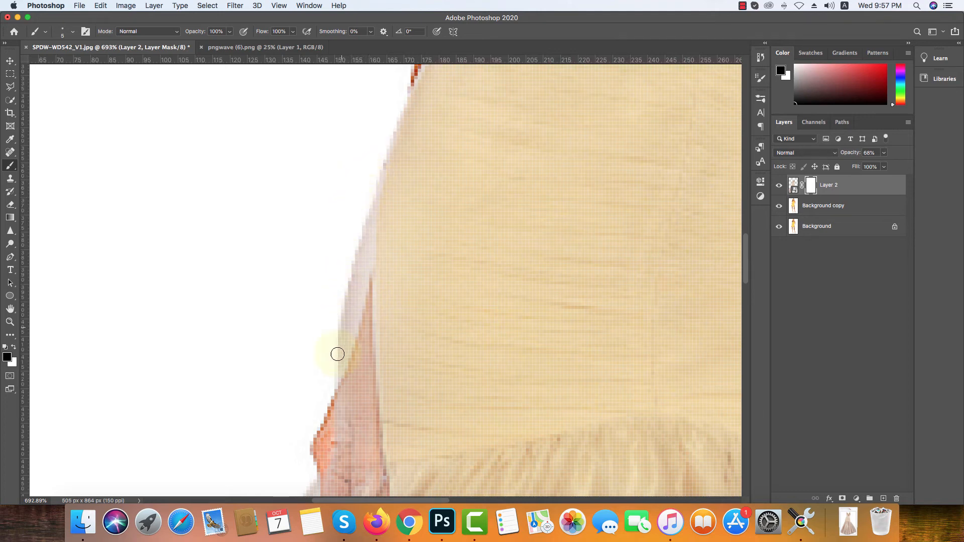
{"action": "scroll", "coordinate": [329, 372], "scroll_direction": "down", "scroll_amount": 3}
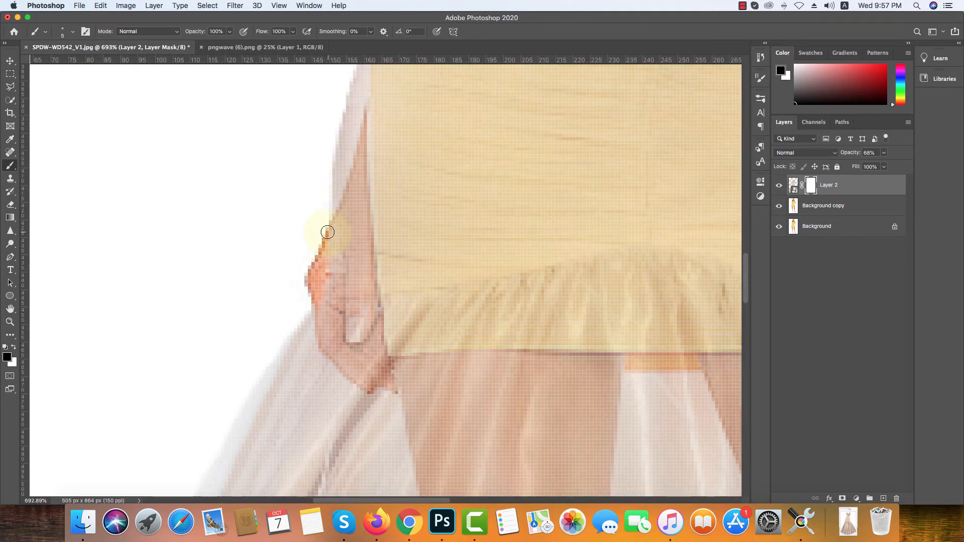
{"action": "mouse_move", "coordinate": [329, 250]}
{"action": "left_mouse_down"}
{"action": "mouse_move", "coordinate": [338, 295]}
{"action": "mouse_move", "coordinate": [328, 230]}
{"action": "mouse_move", "coordinate": [325, 337]}
{"action": "left_mouse_up"}
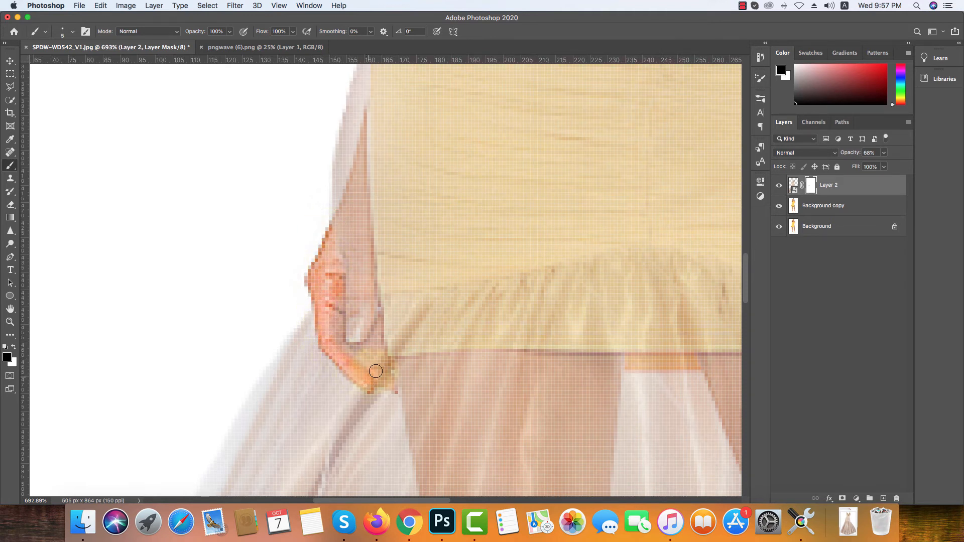
{"action": "mouse_move", "coordinate": [379, 363]}
{"action": "left_mouse_down"}
{"action": "mouse_move", "coordinate": [346, 321]}
{"action": "mouse_move", "coordinate": [352, 279]}
{"action": "mouse_move", "coordinate": [343, 290]}
{"action": "mouse_move", "coordinate": [335, 224]}
{"action": "mouse_move", "coordinate": [318, 326]}
{"action": "left_mouse_up"}
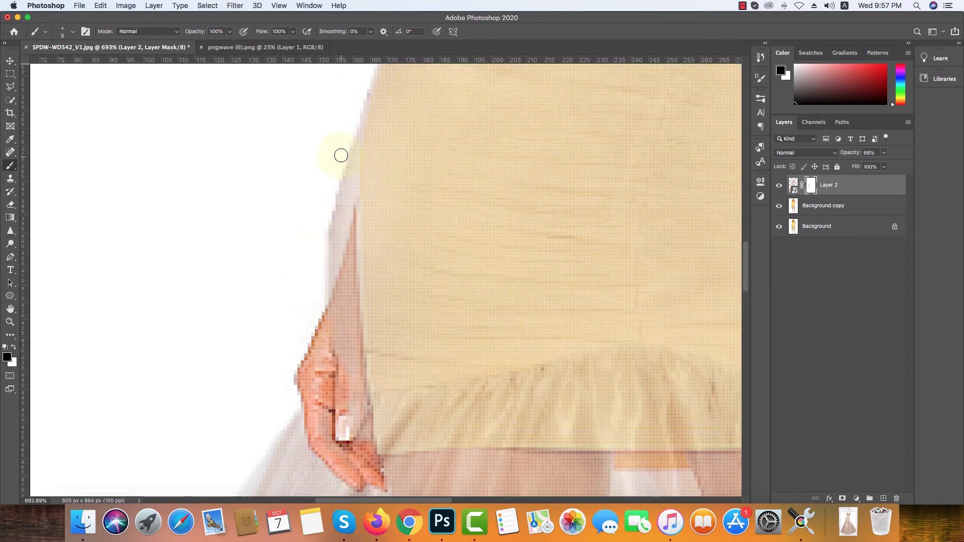
{"action": "left_click_drag", "start_coordinate": [341, 156], "coordinate": [344, 133]}
{"action": "left_click_drag", "start_coordinate": [329, 242], "coordinate": [332, 297]}
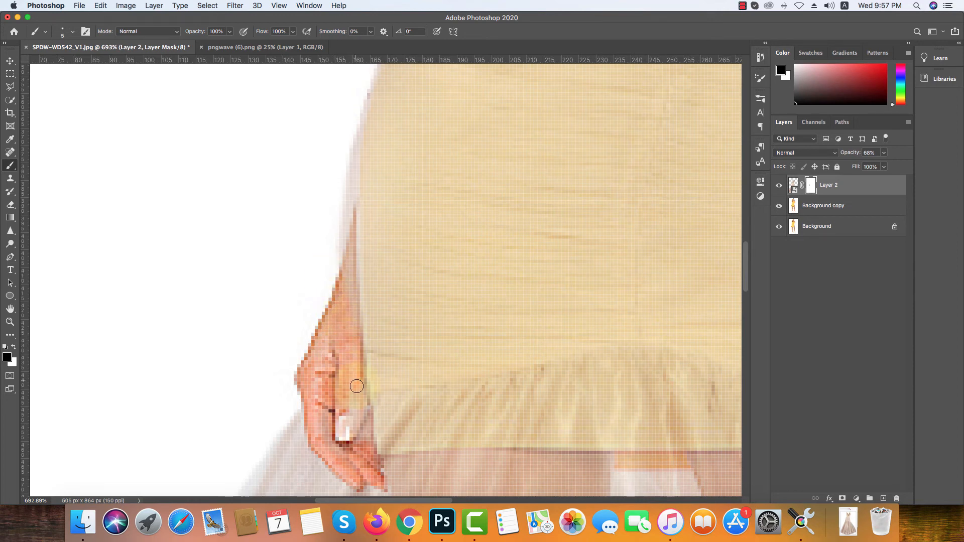
Mask the gown along the outline of the right-hand hand, around the thumb, the fingertips and the outer edge.
{"action": "scroll", "coordinate": [347, 437], "scroll_direction": "down", "scroll_amount": 8}
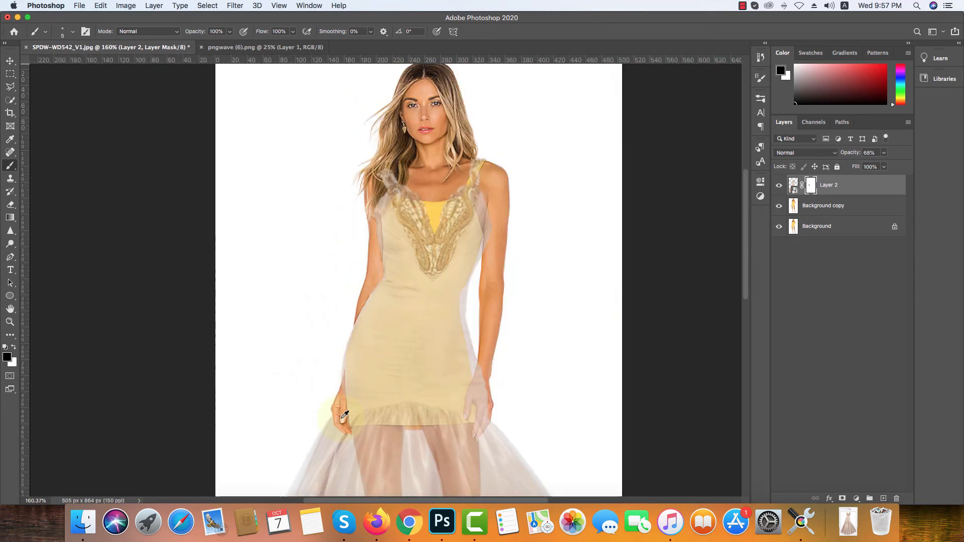
{"action": "left_click_drag", "start_coordinate": [353, 363], "coordinate": [210, 326]}
{"action": "scroll", "coordinate": [329, 343], "scroll_direction": "up", "scroll_amount": 1}
{"action": "scroll", "coordinate": [332, 339], "scroll_direction": "up", "scroll_amount": 5}
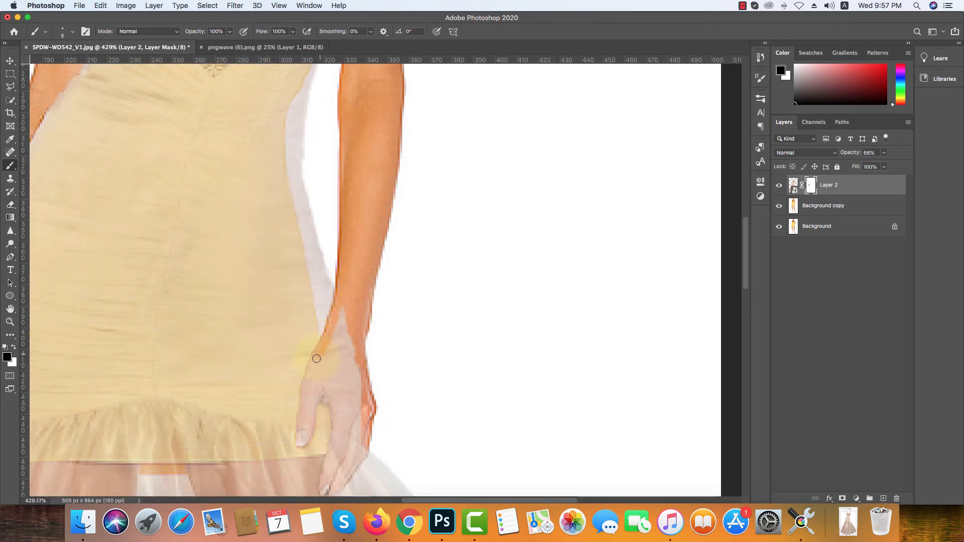
{"action": "left_click_drag", "start_coordinate": [303, 399], "coordinate": [304, 304]}
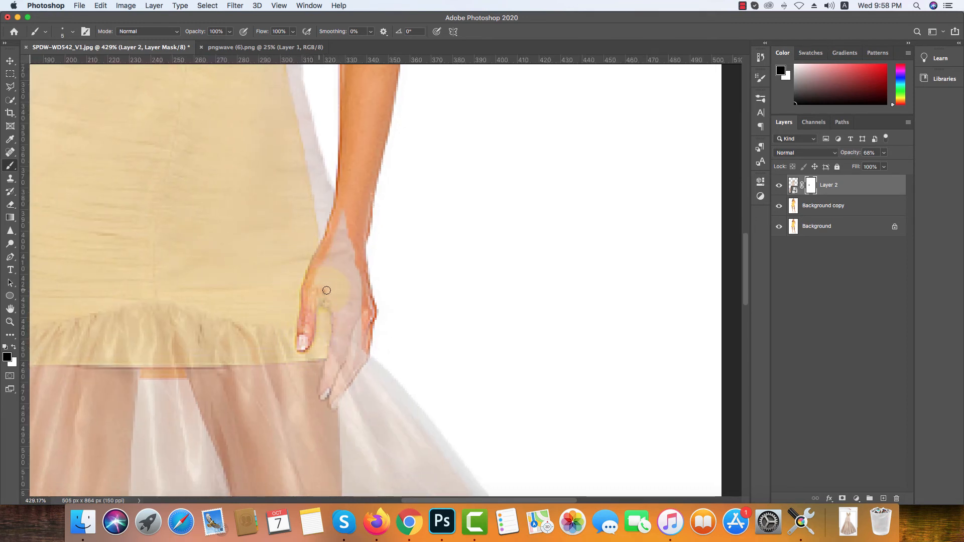
{"action": "left_click_drag", "start_coordinate": [326, 291], "coordinate": [320, 298]}
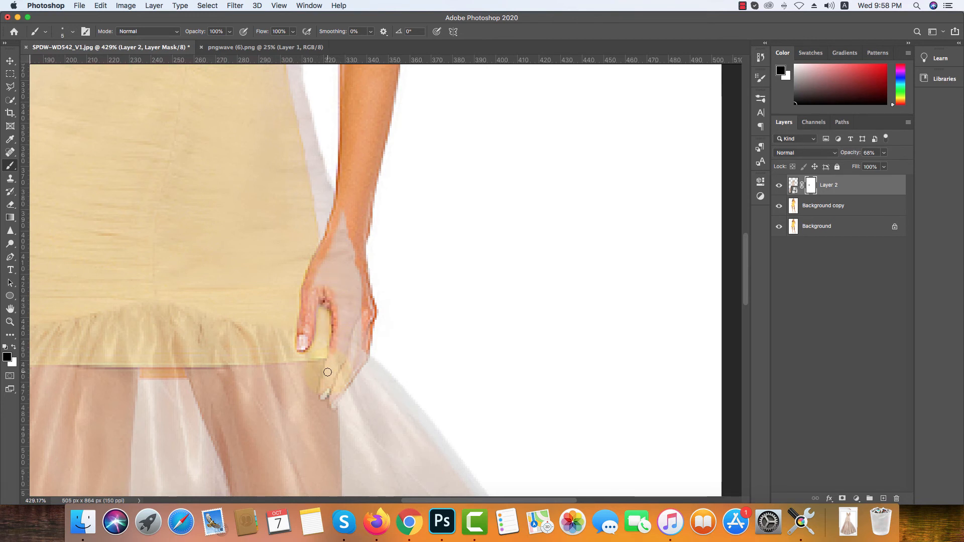
{"action": "left_click_drag", "start_coordinate": [323, 390], "coordinate": [347, 383]}
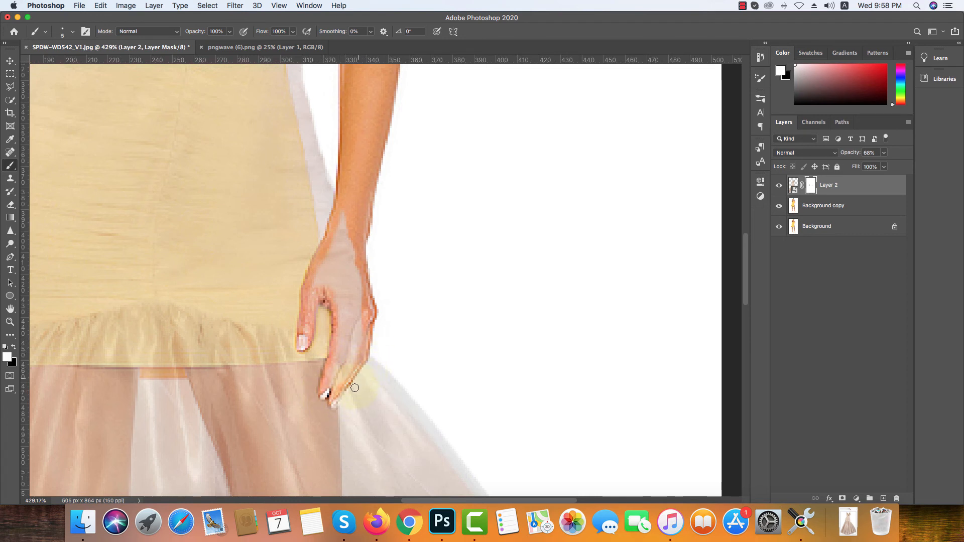
{"action": "mouse_move", "coordinate": [357, 365]}
{"action": "left_mouse_down"}
{"action": "mouse_move", "coordinate": [363, 317]}
{"action": "mouse_move", "coordinate": [344, 286]}
{"action": "left_mouse_up"}
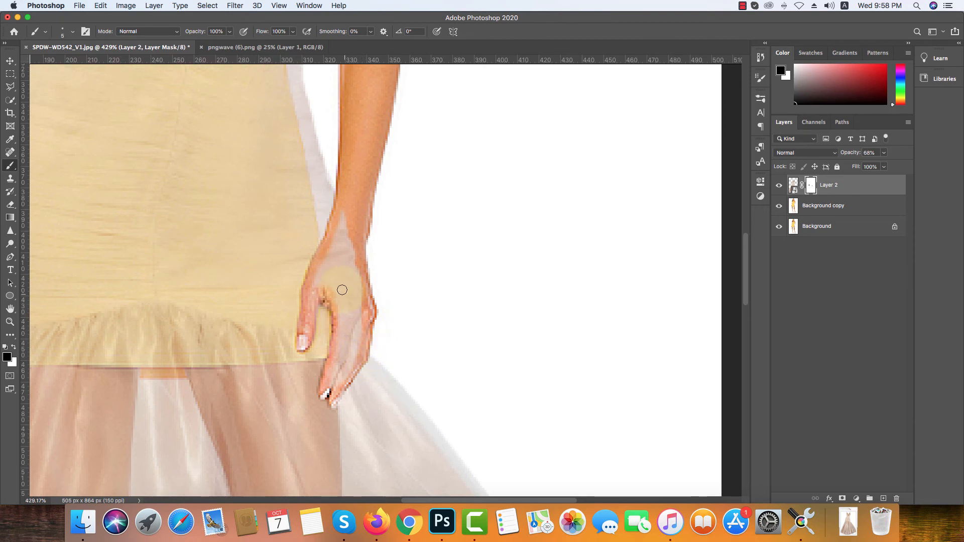
With a Hard Round 8 px brush, mask the gown off the back and fingers of the right-hand hand.
{"action": "right_click", "coordinate": [341, 262]}
{"action": "left_click", "coordinate": [383, 388]}
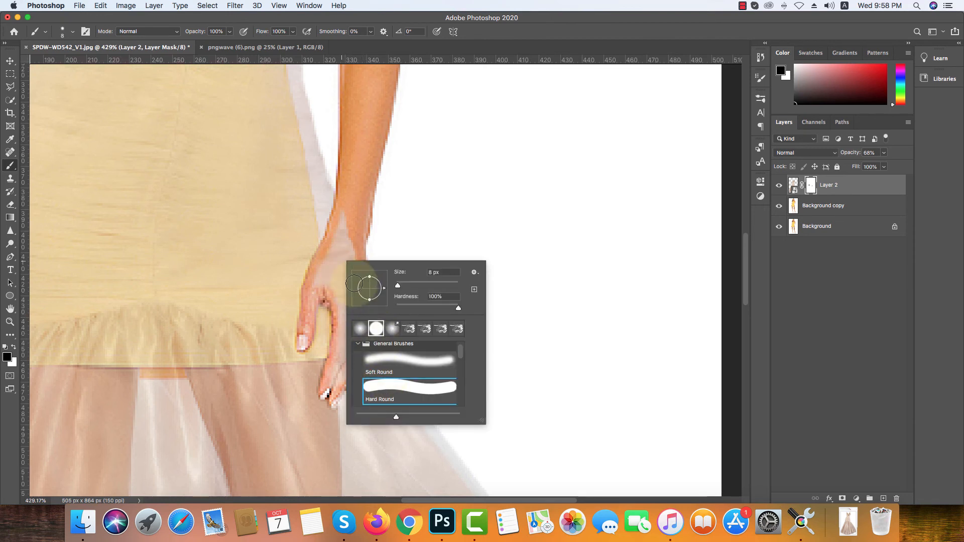
{"action": "mouse_move", "coordinate": [355, 230]}
{"action": "left_mouse_down"}
{"action": "mouse_move", "coordinate": [347, 216]}
{"action": "mouse_move", "coordinate": [318, 278]}
{"action": "mouse_move", "coordinate": [344, 275]}
{"action": "mouse_move", "coordinate": [358, 249]}
{"action": "mouse_move", "coordinate": [344, 275]}
{"action": "mouse_move", "coordinate": [344, 252]}
{"action": "mouse_move", "coordinate": [338, 276]}
{"action": "mouse_move", "coordinate": [348, 328]}
{"action": "left_mouse_up"}
{"action": "key", "text": "bracketleft"}
{"action": "key", "text": "bracketleft"}
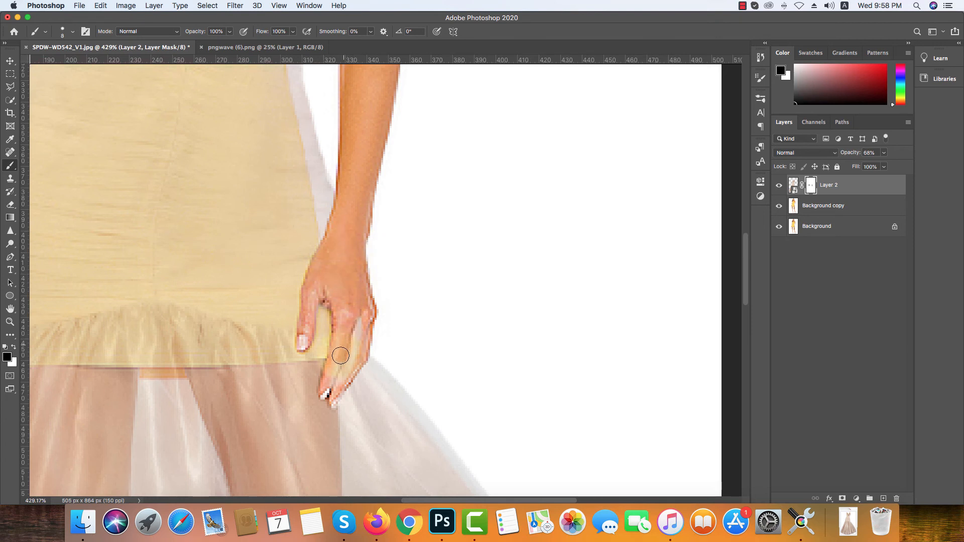
{"action": "mouse_move", "coordinate": [336, 380]}
{"action": "left_mouse_down"}
{"action": "mouse_move", "coordinate": [360, 302]}
{"action": "mouse_move", "coordinate": [349, 338]}
{"action": "left_mouse_up"}
Mask out the sheer gown edge that sticks out beside the left-hand hip and wrist.
{"action": "scroll", "coordinate": [349, 335], "scroll_direction": "down", "scroll_amount": 2}
{"action": "scroll", "coordinate": [350, 335], "scroll_direction": "down", "scroll_amount": 3}
{"action": "scroll", "coordinate": [146, 327], "scroll_direction": "up", "scroll_amount": 3}
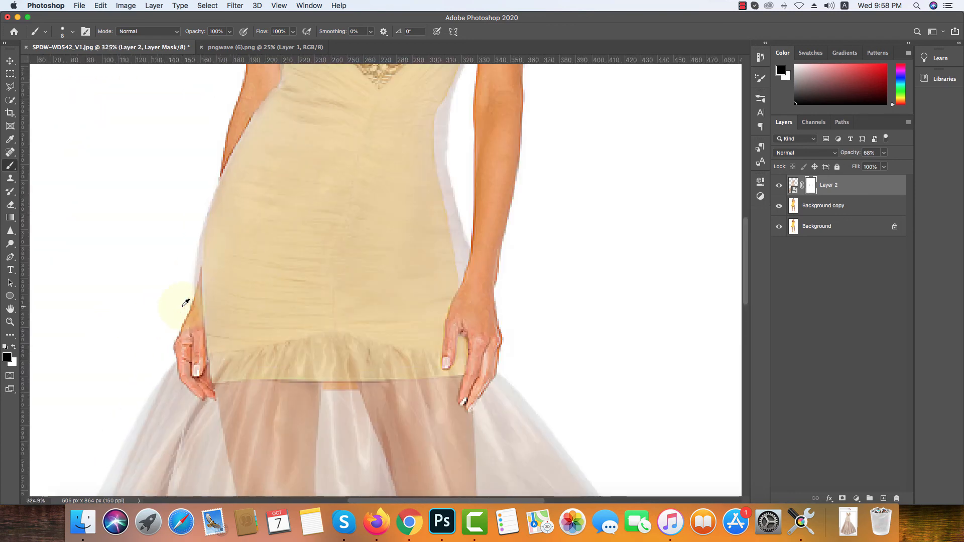
{"action": "left_click_drag", "start_coordinate": [198, 350], "coordinate": [194, 314]}
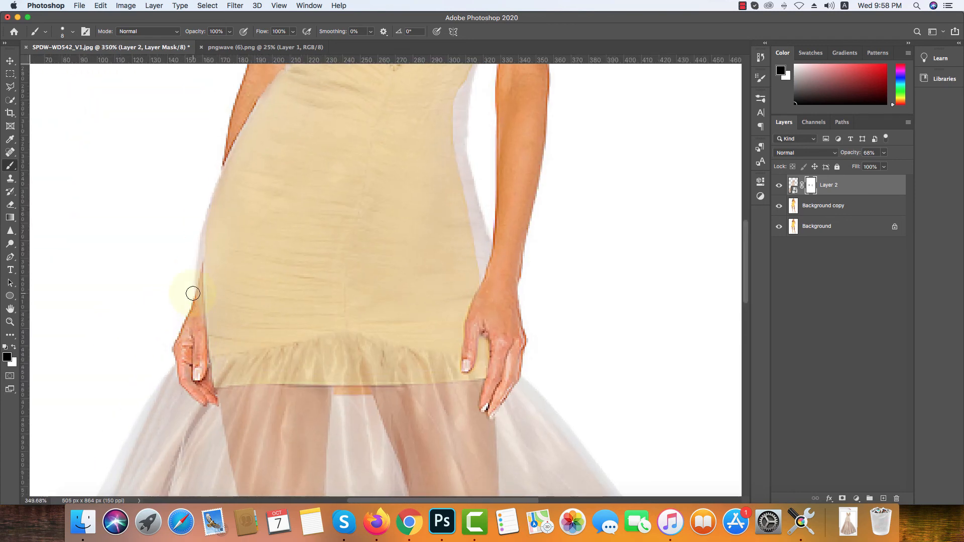
{"action": "left_click", "coordinate": [192, 222]}
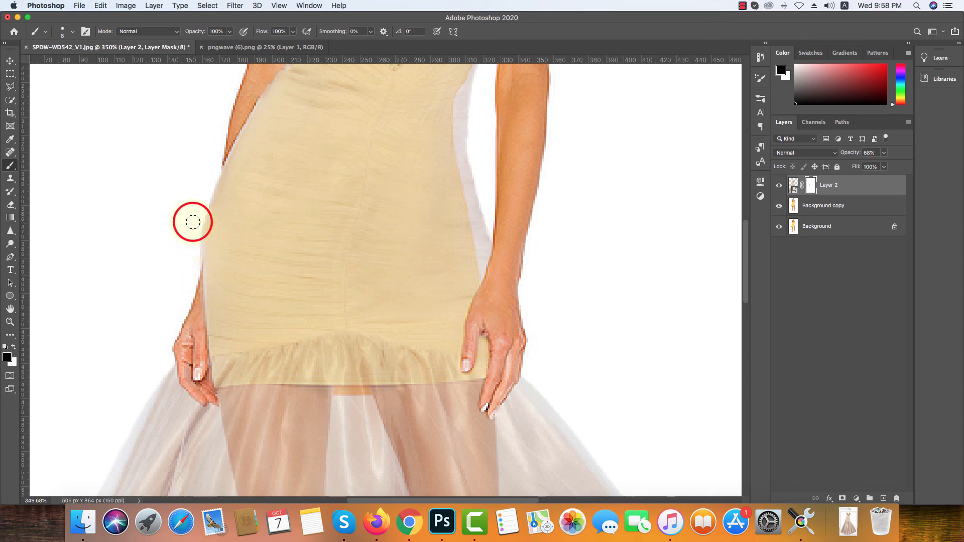
{"action": "left_click", "coordinate": [188, 294]}
{"action": "scroll", "coordinate": [189, 317], "scroll_direction": "down", "scroll_amount": 4}
{"action": "scroll", "coordinate": [192, 314], "scroll_direction": "down", "scroll_amount": 5}
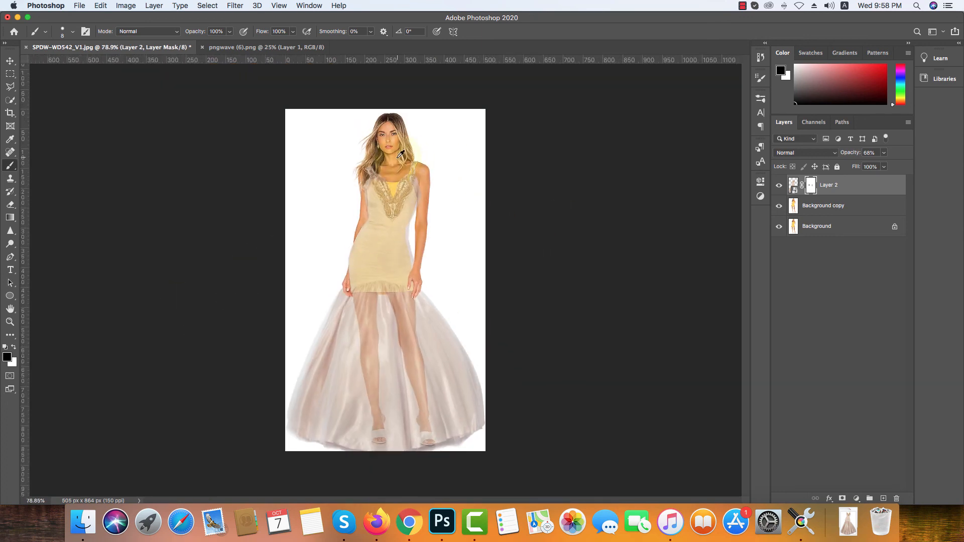
With a soft 8 px brush, mask the gown's strap and shoulder fabric off the hair over the left-hand shoulder.
{"action": "scroll", "coordinate": [391, 162], "scroll_direction": "up", "scroll_amount": 10}
{"action": "scroll", "coordinate": [236, 210], "scroll_direction": "down", "scroll_amount": 5}
{"action": "scroll", "coordinate": [234, 210], "scroll_direction": "down", "scroll_amount": 3}
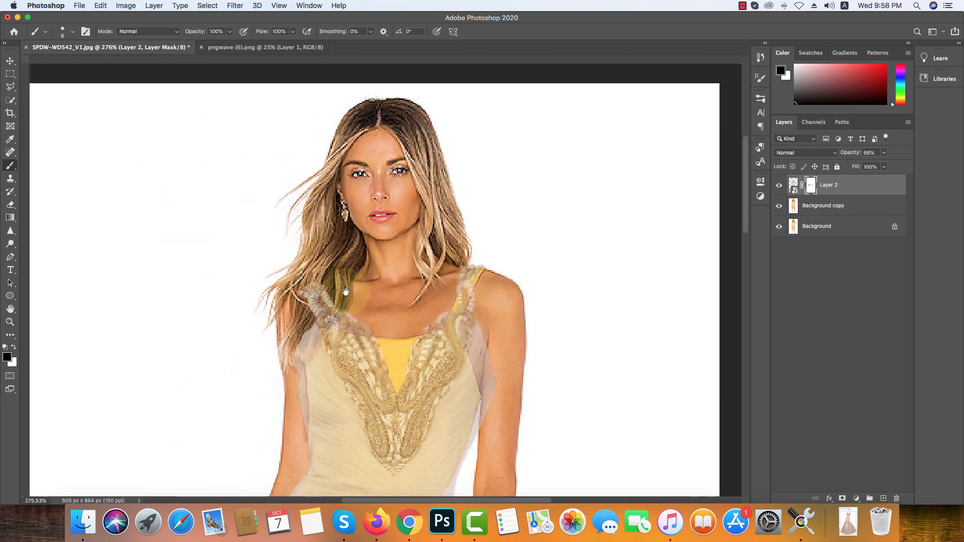
{"action": "scroll", "coordinate": [261, 286], "scroll_direction": "up", "scroll_amount": 8}
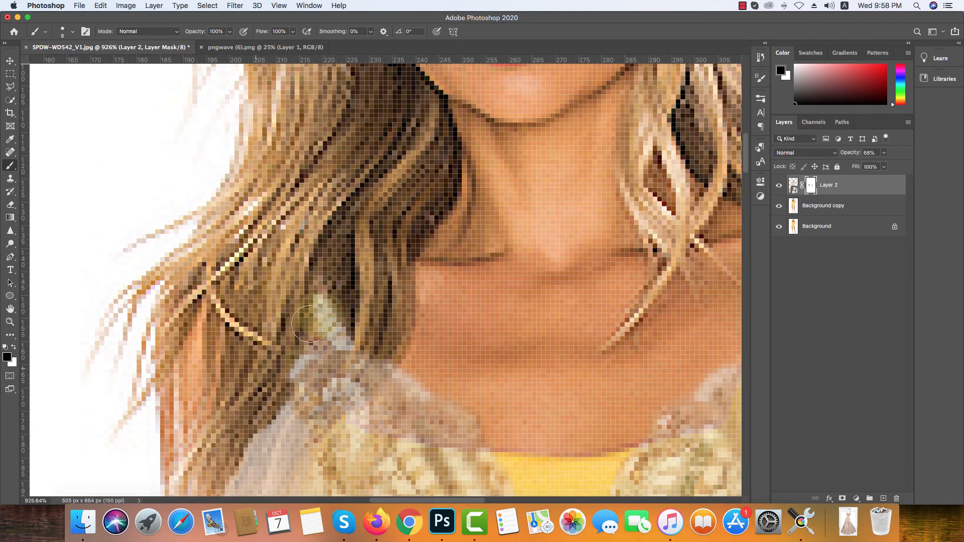
{"action": "scroll", "coordinate": [370, 229], "scroll_direction": "down", "scroll_amount": 5}
{"action": "scroll", "coordinate": [370, 229], "scroll_direction": "left", "scroll_amount": 2}
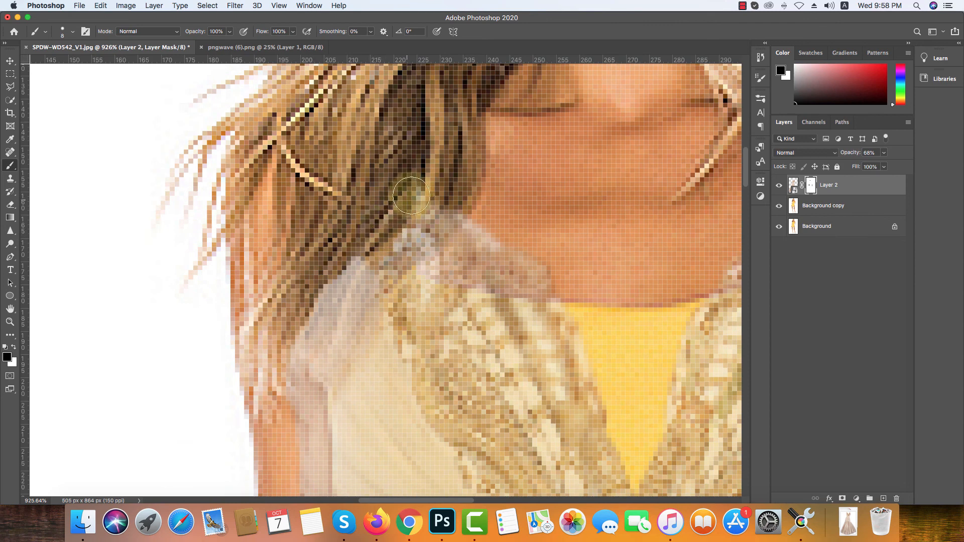
{"action": "right_click", "coordinate": [373, 212]}
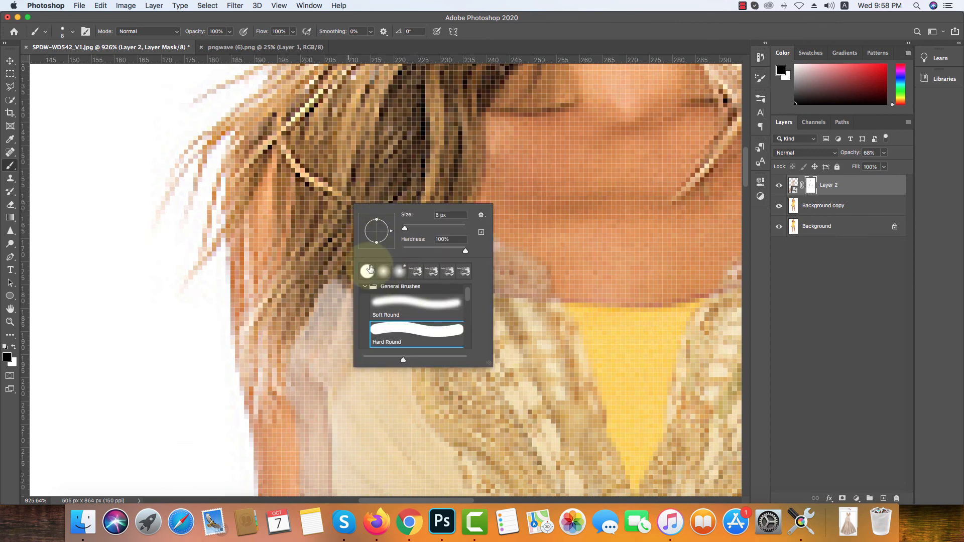
{"action": "left_click", "coordinate": [375, 177]}
{"action": "mouse_move", "coordinate": [375, 177]}
{"action": "left_mouse_down"}
{"action": "mouse_move", "coordinate": [432, 191]}
{"action": "mouse_move", "coordinate": [441, 231]}
{"action": "mouse_move", "coordinate": [318, 297]}
{"action": "mouse_move", "coordinate": [289, 360]}
{"action": "left_mouse_up"}
{"action": "left_click_drag", "start_coordinate": [364, 300], "coordinate": [325, 367]}
{"action": "scroll", "coordinate": [316, 326], "scroll_direction": "down", "scroll_amount": 5}
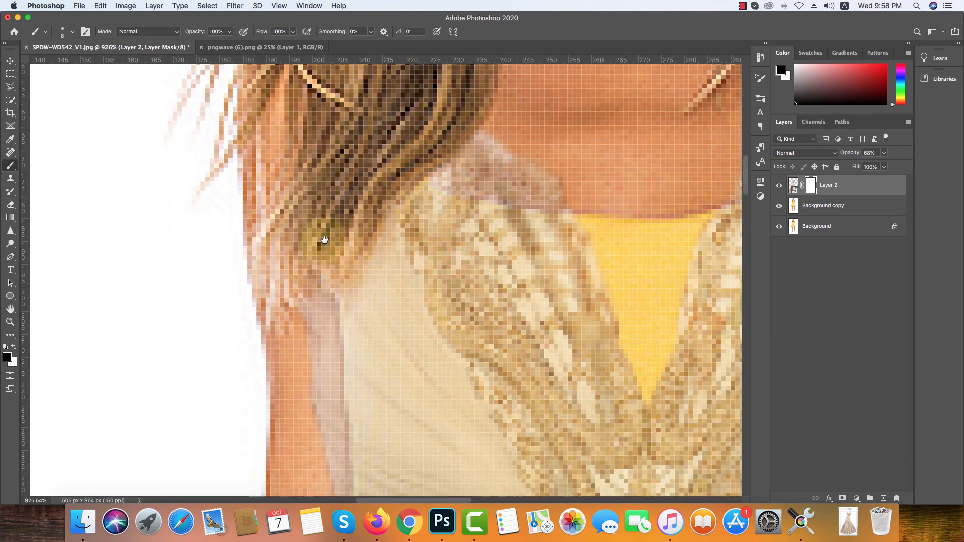
Resize the soft brush to 4 px and open its brush settings at the gown's overlap on the right-hand upper arm.
{"action": "scroll", "coordinate": [289, 314], "scroll_direction": "down", "scroll_amount": 5}
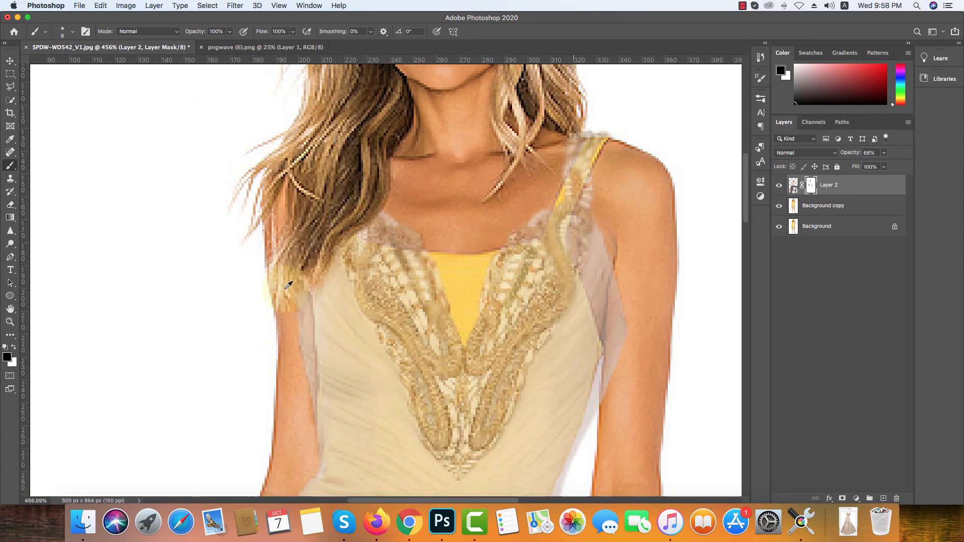
{"action": "scroll", "coordinate": [289, 280], "scroll_direction": "down", "scroll_amount": 3}
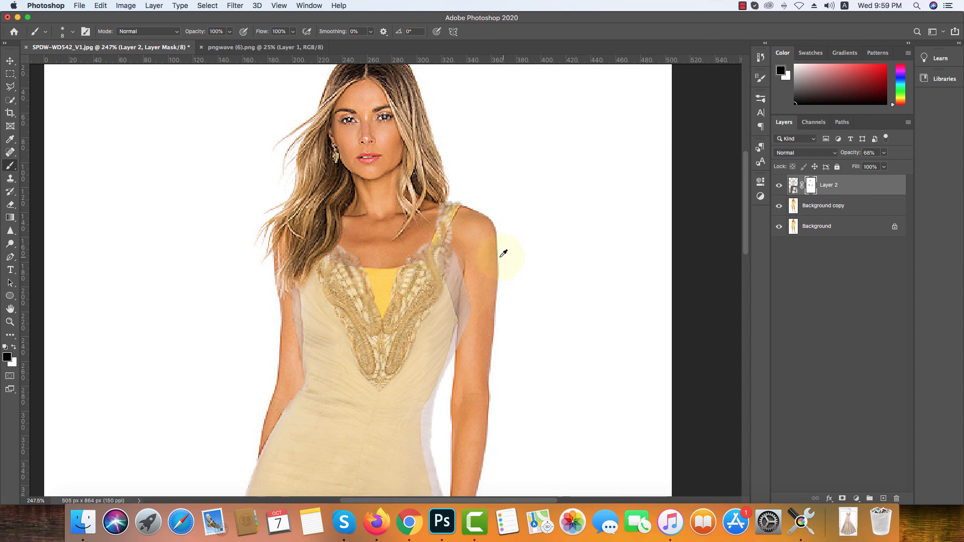
{"action": "scroll", "coordinate": [443, 228], "scroll_direction": "up", "scroll_amount": 6}
{"action": "scroll", "coordinate": [443, 228], "scroll_direction": "down", "scroll_amount": 2}
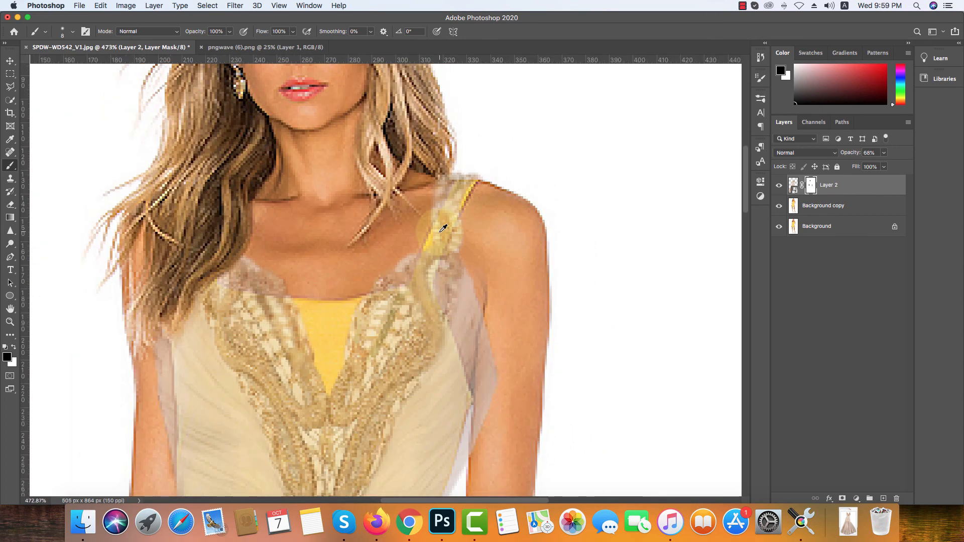
{"action": "mouse_move", "coordinate": [497, 365]}
{"action": "left_mouse_down"}
{"action": "mouse_move", "coordinate": [498, 341]}
{"action": "mouse_move", "coordinate": [474, 435]}
{"action": "left_mouse_up"}
{"action": "key", "text": "bracketleft"}
{"action": "key", "text": "bracketleft"}
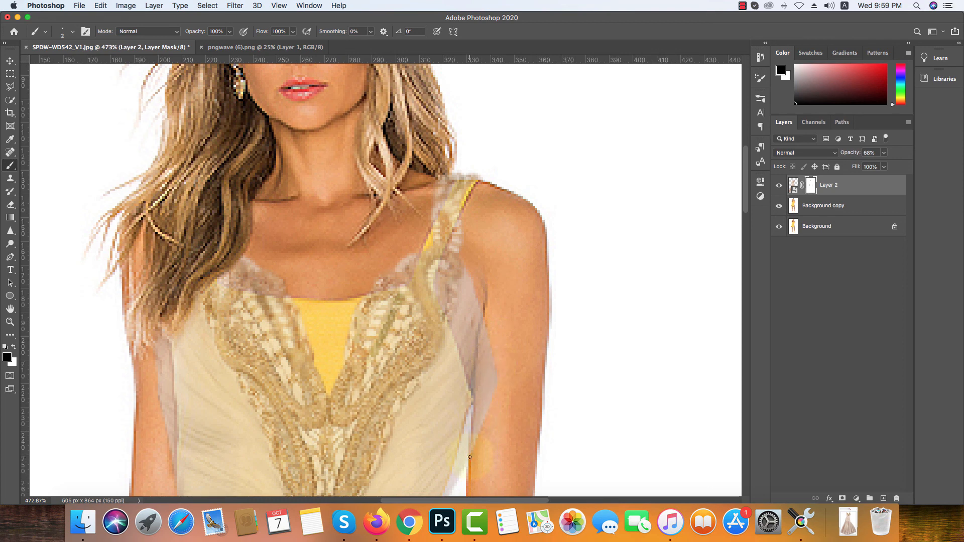
{"action": "key", "text": "bracketright"}
{"action": "key", "text": "bracketright"}
{"action": "right_click", "coordinate": [534, 404]}
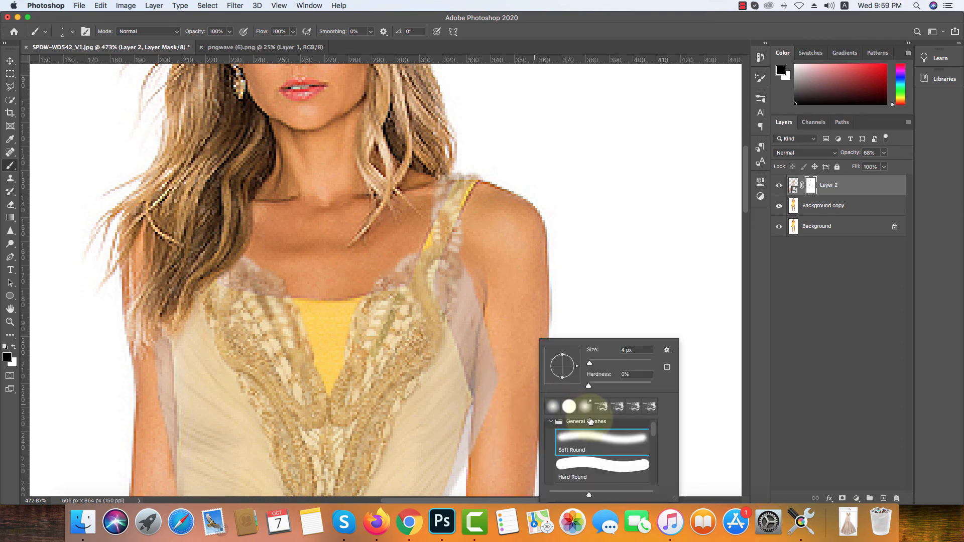